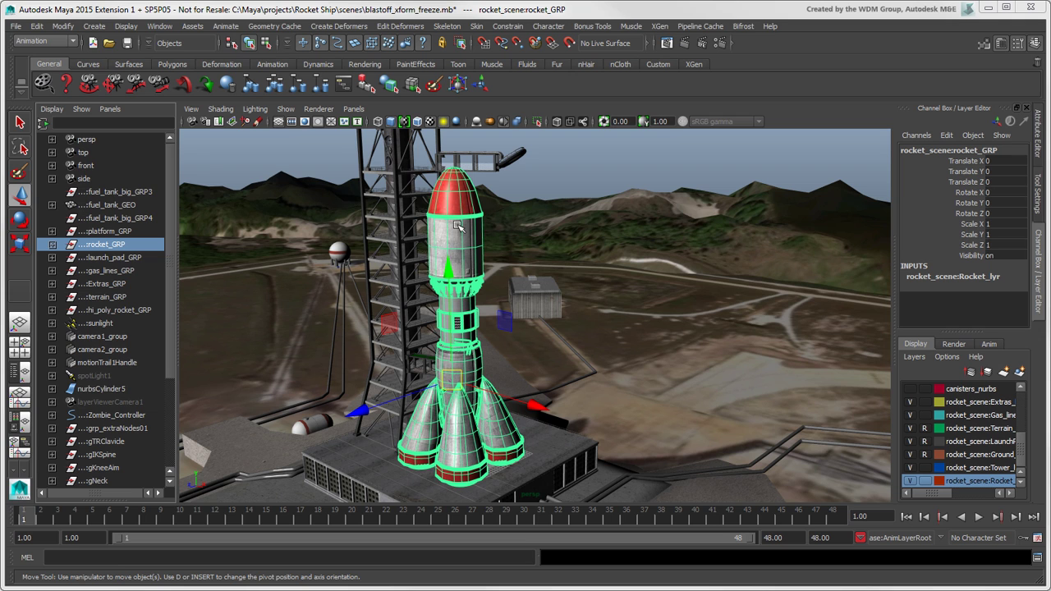
# Raise rocket_GRP, shrink it to 0.559 scale and tilt it 29.471 degrees around Z
pyautogui.moveTo(451, 270); pyautogui.dragTo(719, 330)
pyautogui.press('r')
pyautogui.moveTo(601, 312); pyautogui.dragTo(508, 366)
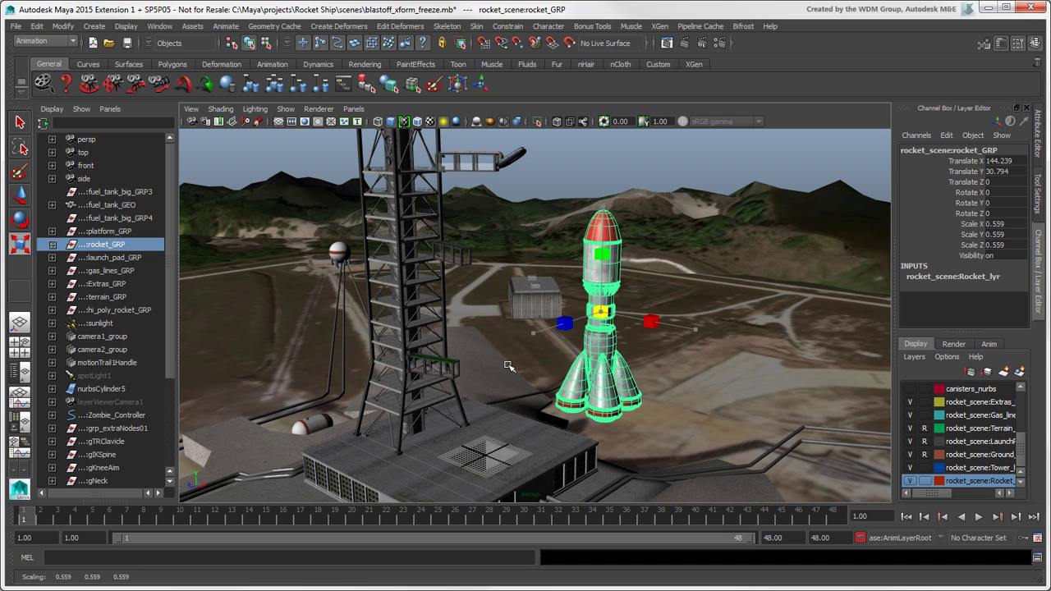
pyautogui.press('e')
pyautogui.moveTo(657, 322); pyautogui.dragTo(628, 285)
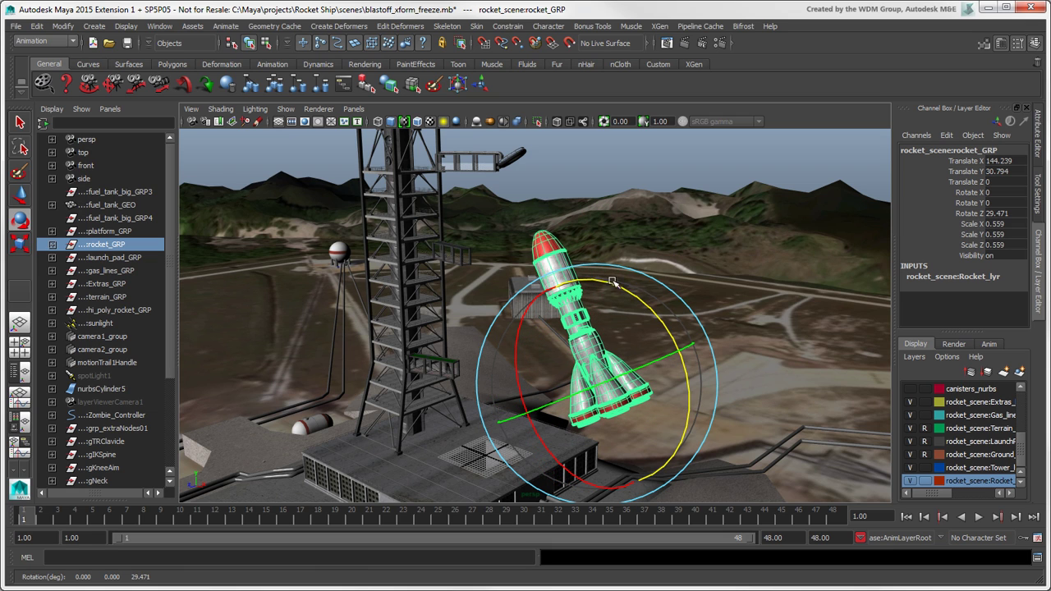
# Freeze the rocket's transforms so translate and rotate read 0 and scale 1
pyautogui.click(63, 27)
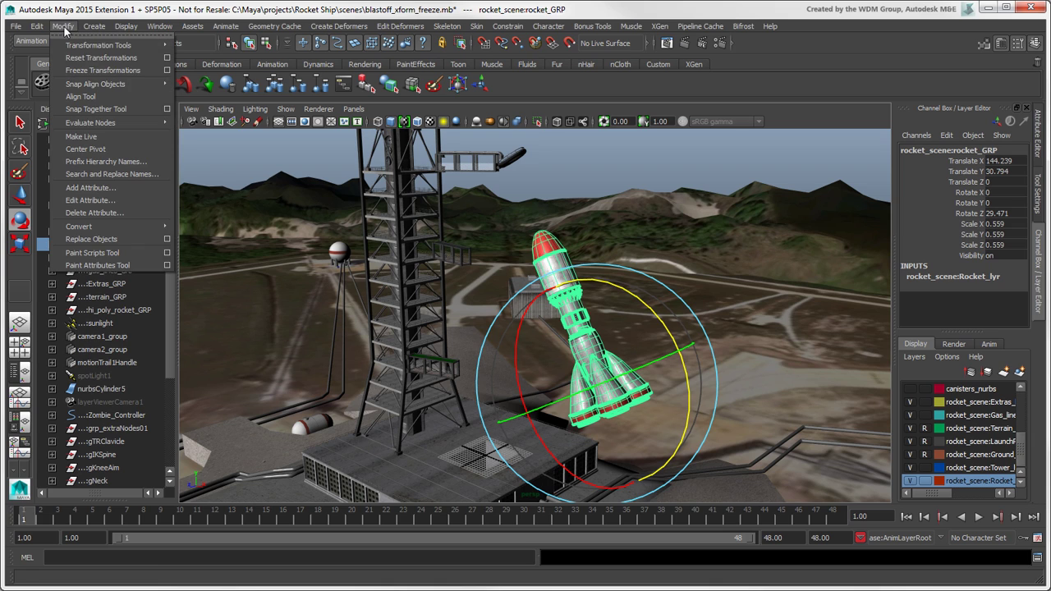
pyautogui.click(151, 72)
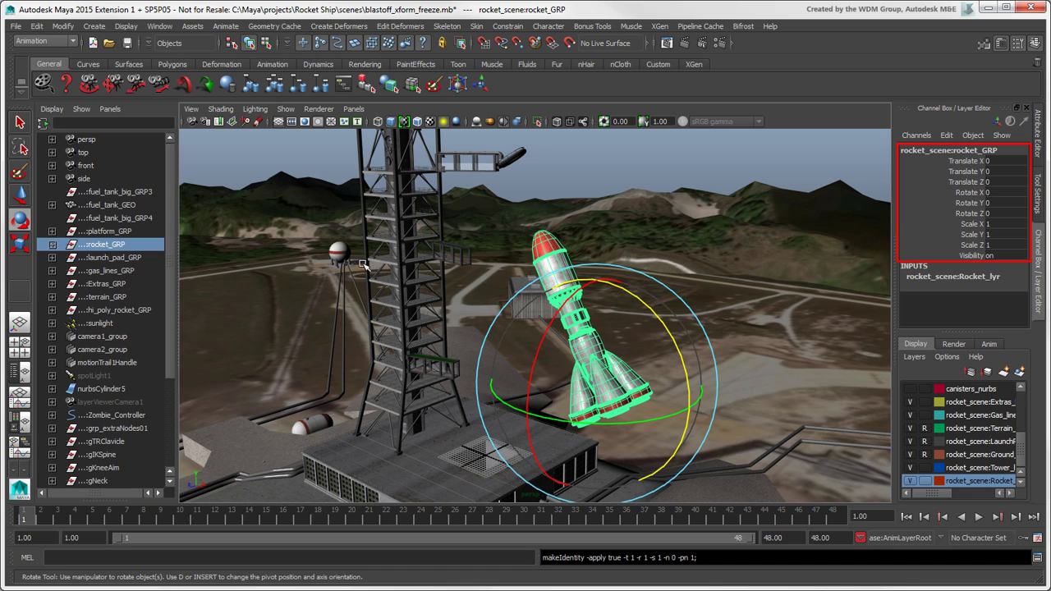
# Move the rocket further left along X and back along Z
pyautogui.press('w')
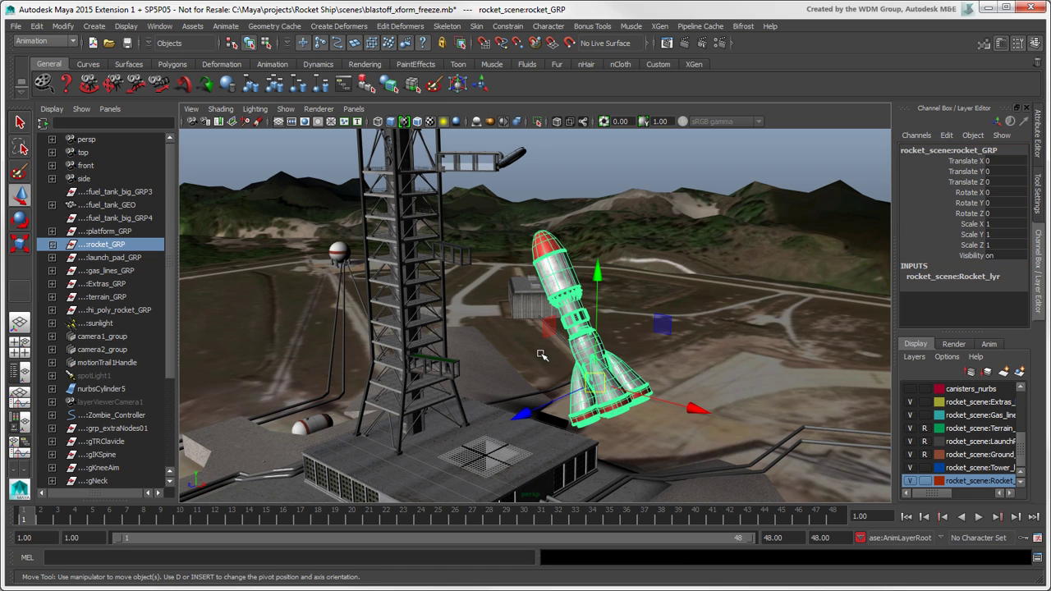
pyautogui.moveTo(727, 409); pyautogui.dragTo(632, 406)
pyautogui.moveTo(496, 404); pyautogui.dragTo(575, 359)
# Freeze only the rocket's translation, with Rotate and Scale excluded from the freeze
pyautogui.click(64, 27)
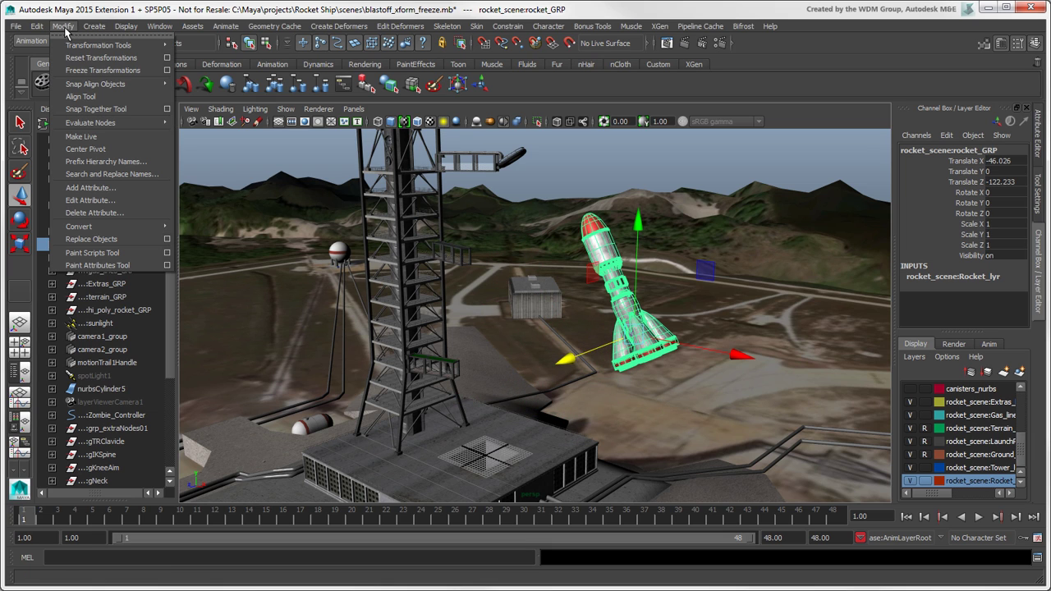
pyautogui.click(167, 71)
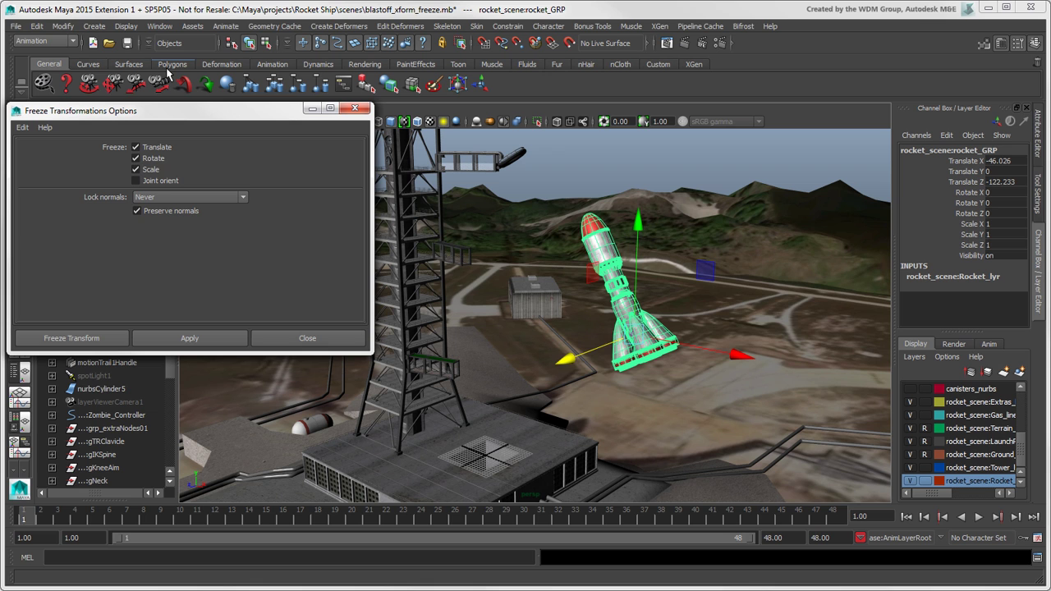
pyautogui.click(136, 157)
pyautogui.click(71, 337)
# Widen the Channel Box and bring up its Channels commands list
pyautogui.moveTo(896, 234); pyautogui.dragTo(853, 234)
pyautogui.click(862, 138)
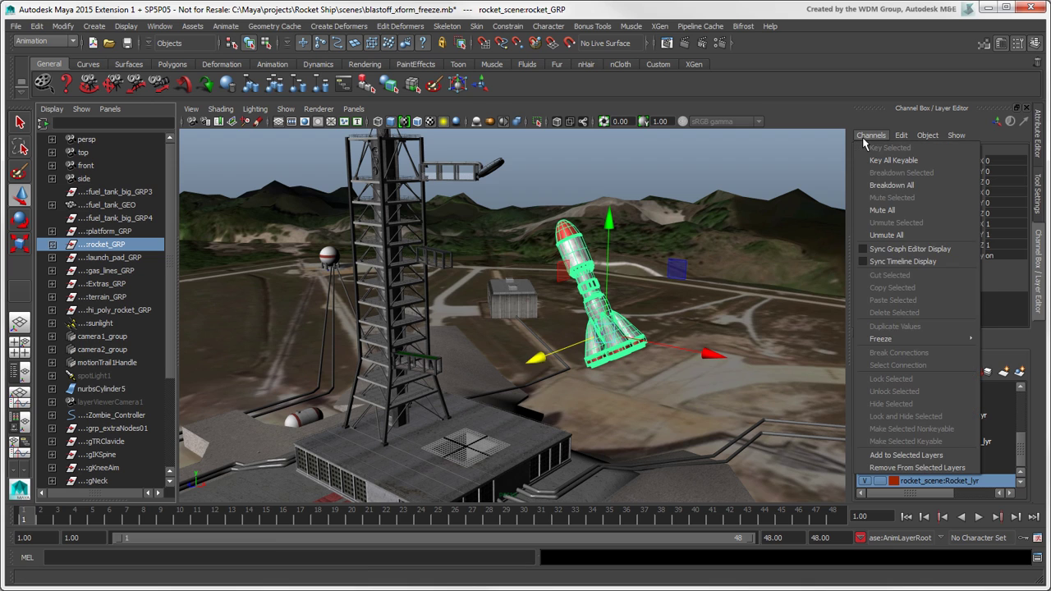
pyautogui.moveTo(897, 337)
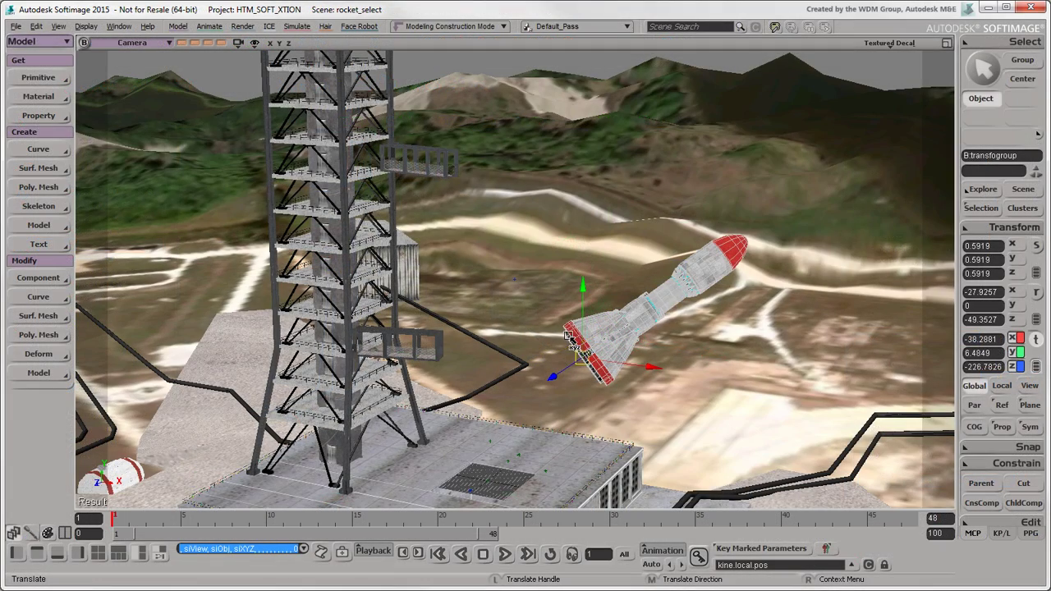
# Apply Freeze All Transforms to the rocket, resetting scale to 1 and rotation and position to 0
pyautogui.click(979, 233)
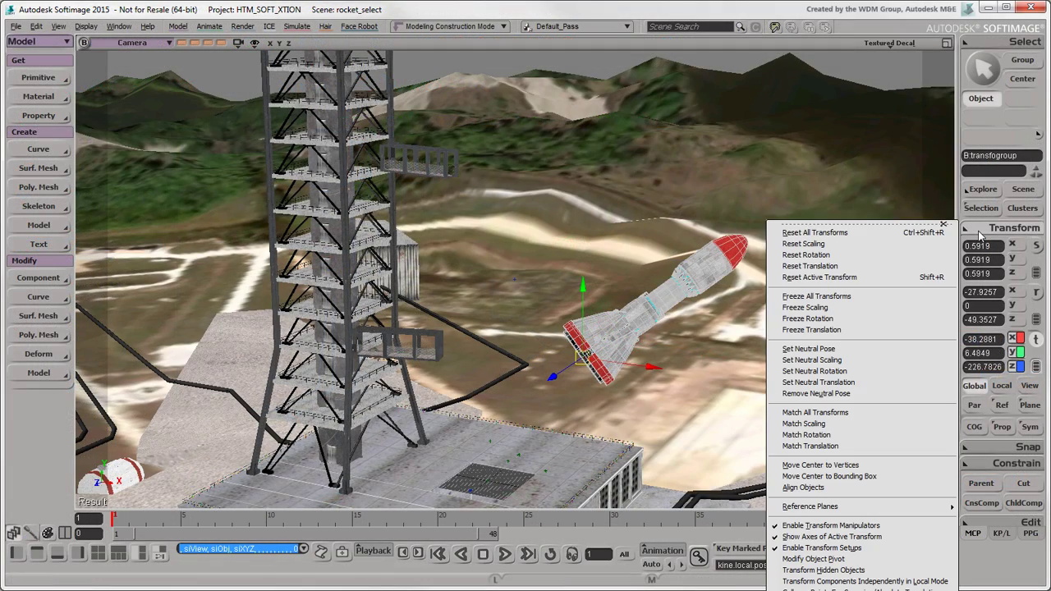
pyautogui.click(864, 297)
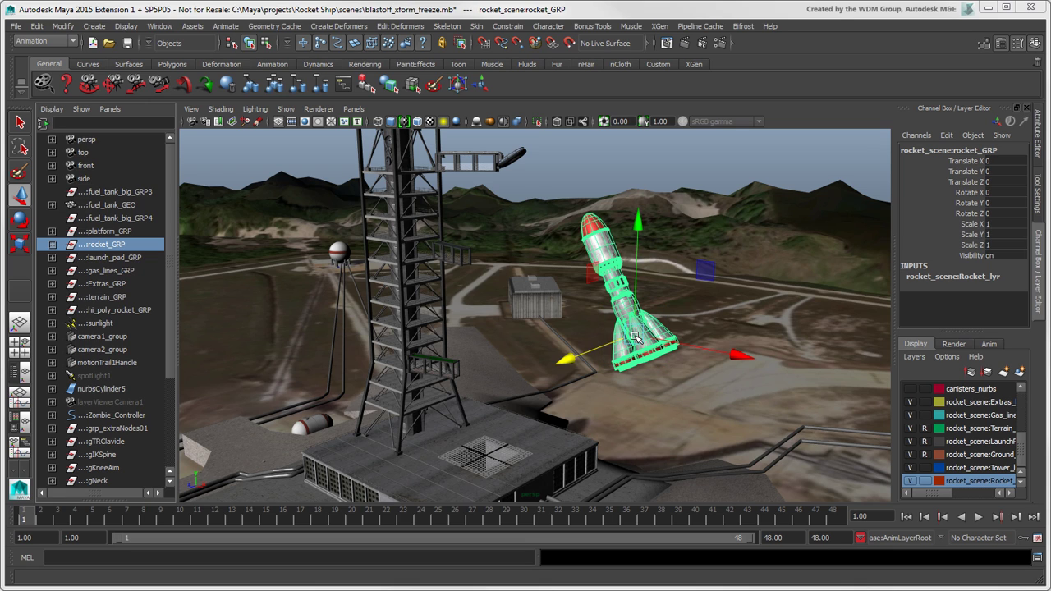
# Show rocket_GRP's Attribute Editor with the Pivots > Local Space section expanded
pyautogui.click(1038, 139)
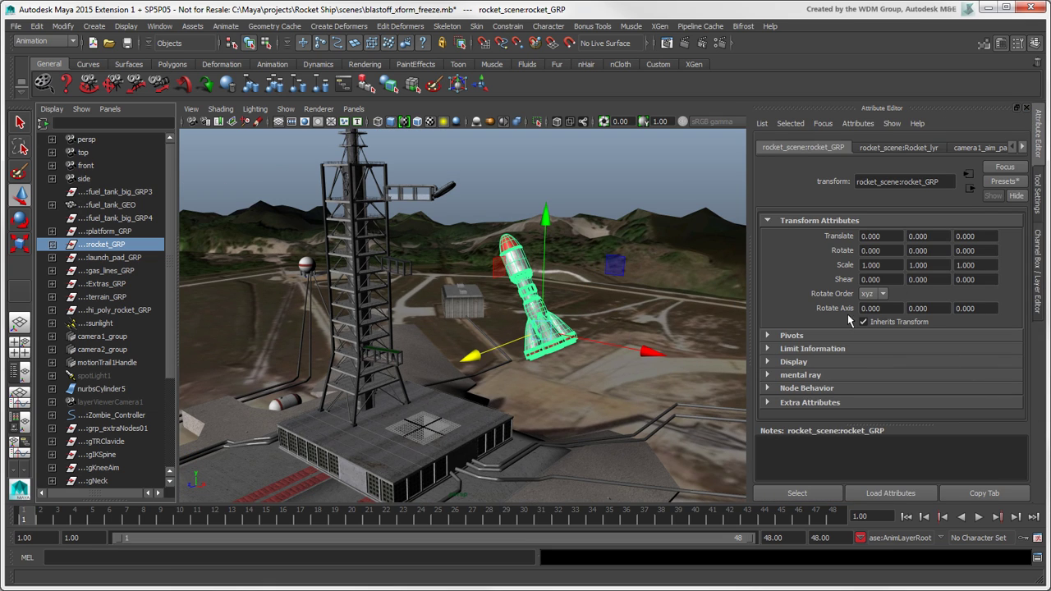
pyautogui.click(768, 335)
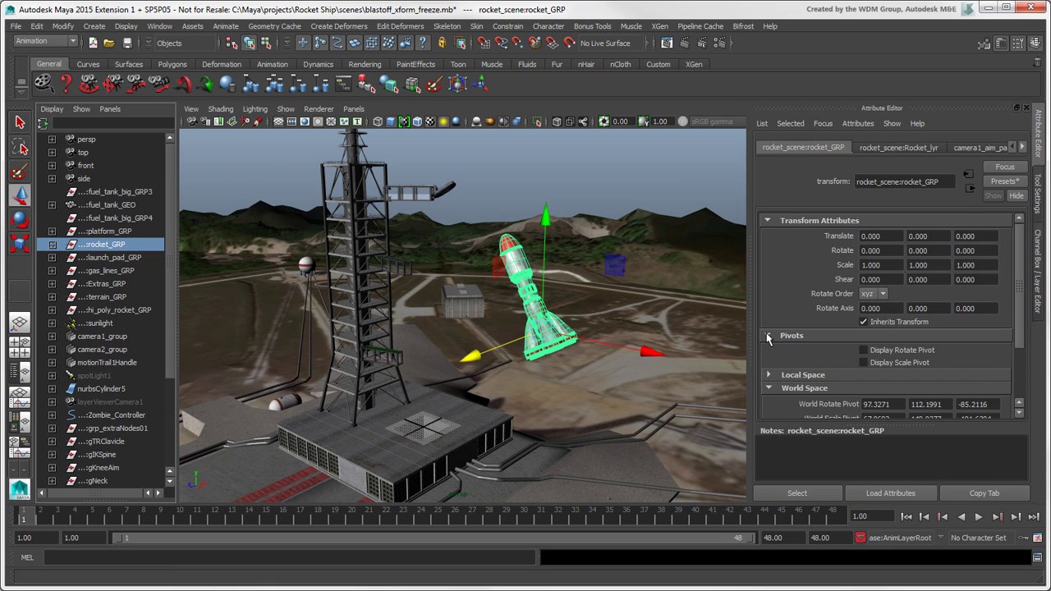
pyautogui.click(766, 376)
pyautogui.moveTo(1018, 316); pyautogui.dragTo(1018, 375)
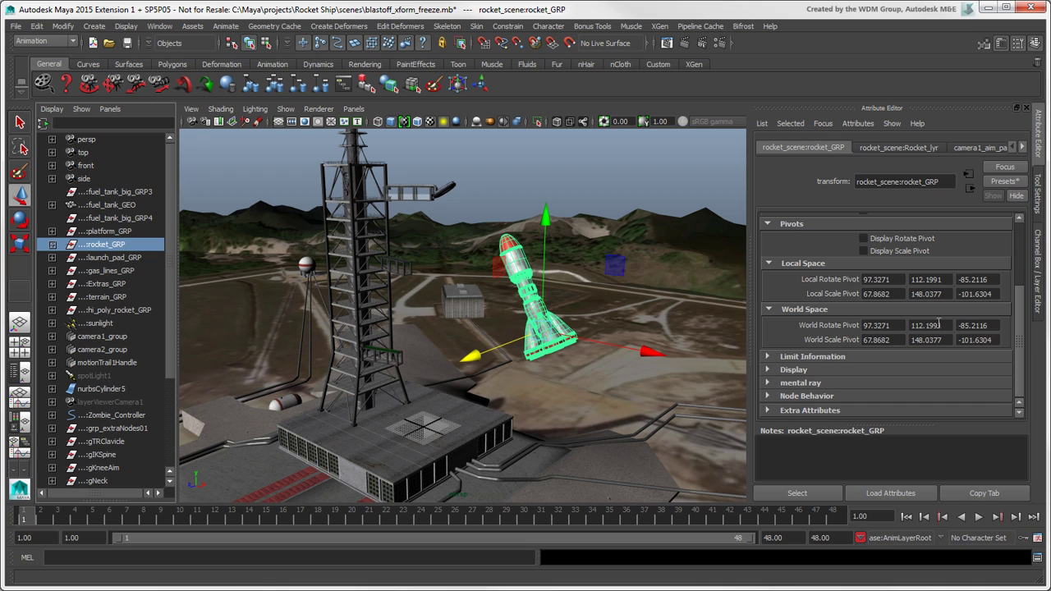
# Zero the Local Rotate Pivot X, Y and Z values, then undo the change
pyautogui.moveTo(865, 284); pyautogui.dragTo(900, 281)
pyautogui.write('0')
pyautogui.press('Tab')
pyautogui.write('0')
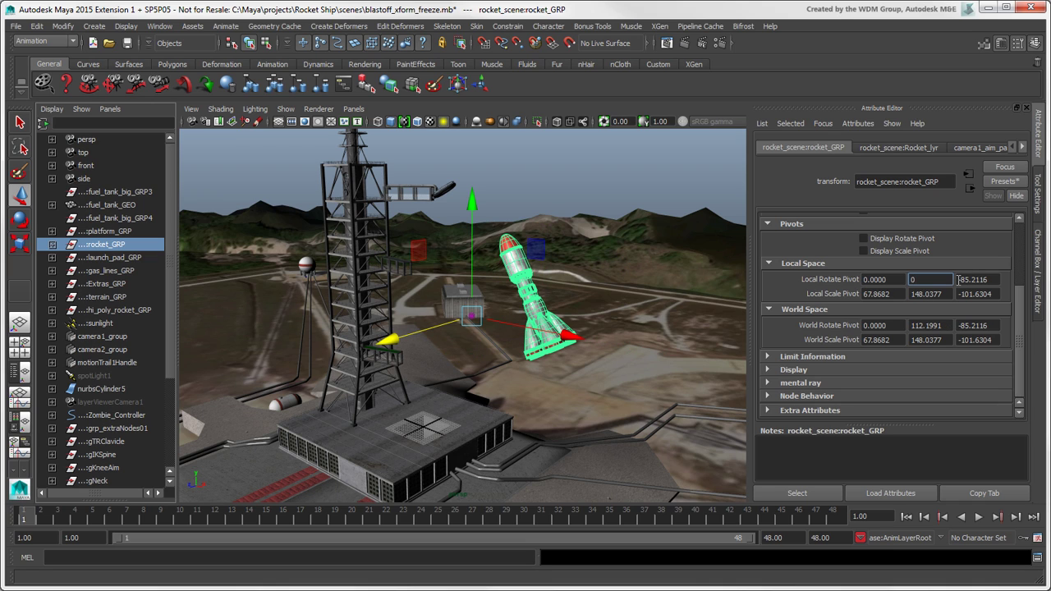
pyautogui.press('Tab')
pyautogui.write('0')
pyautogui.press('Return')
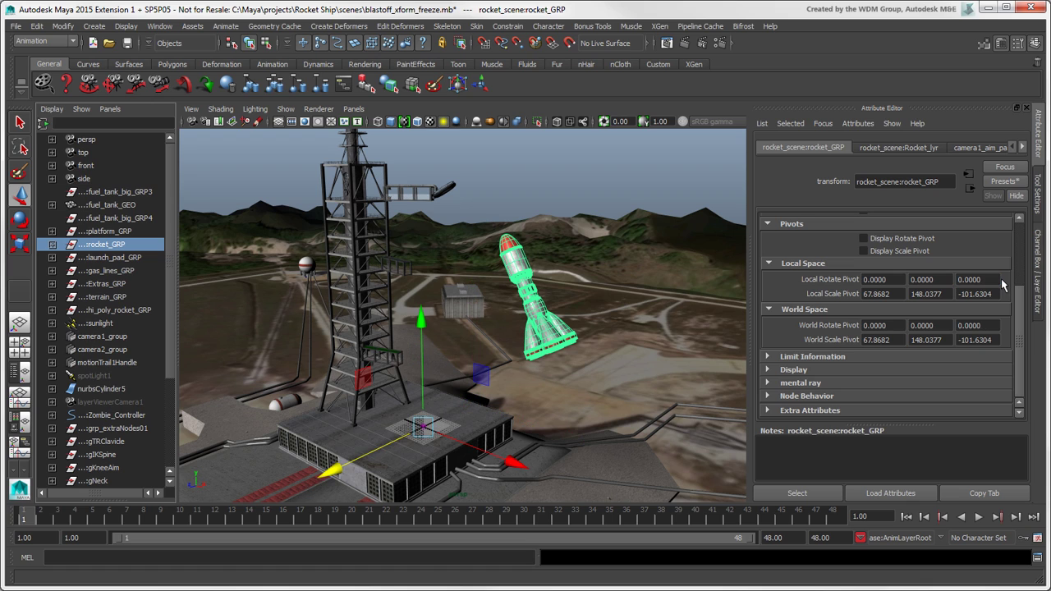
pyautogui.hotkey('ctrl', 'z')
pyautogui.hotkey('ctrl', 'z')
pyautogui.hotkey('ctrl', 'z')
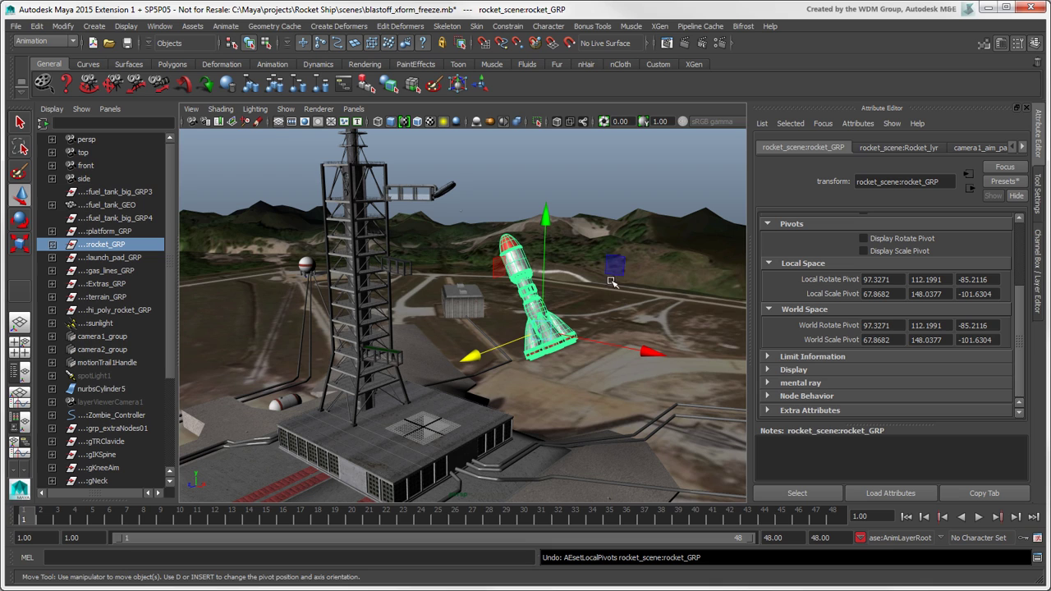
# Reset the rocket's transformations and pivots to the origin, then return to the Channel Box
pyautogui.click(64, 26)
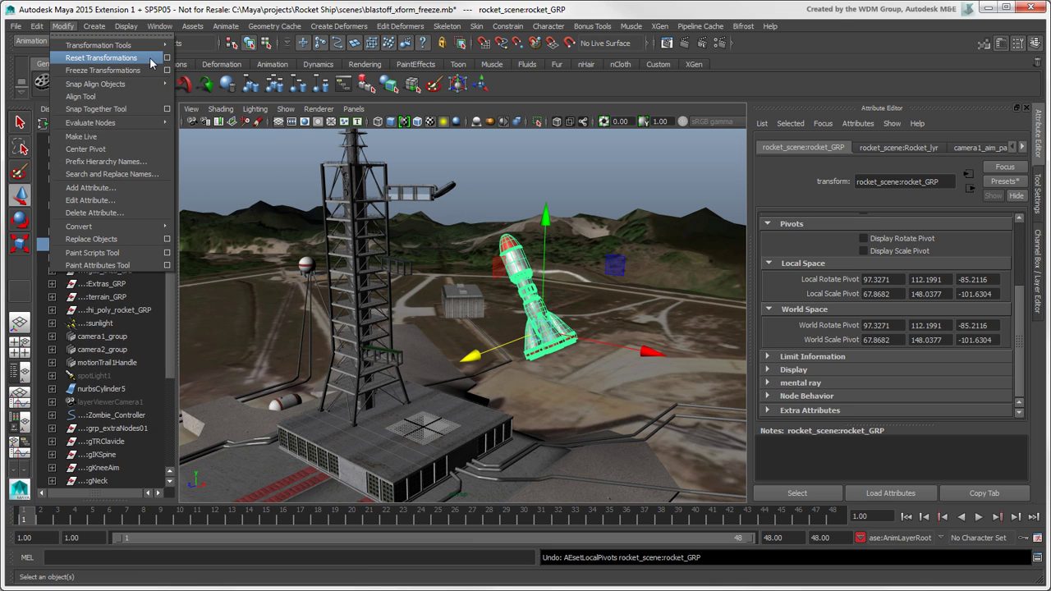
pyautogui.click(123, 58)
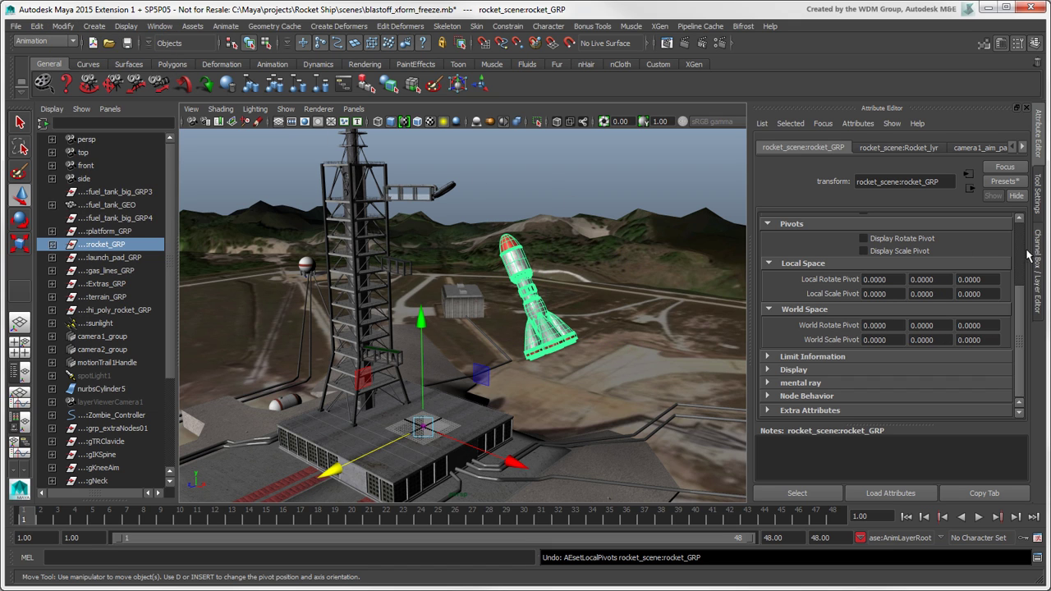
pyautogui.click(1037, 256)
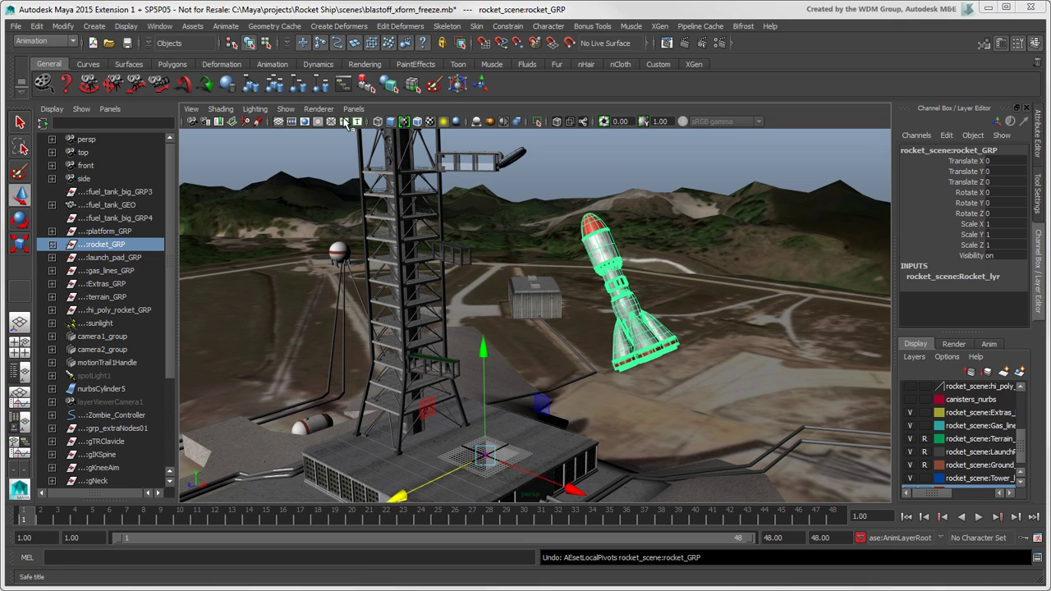
# Review the Reset Transformations options and close them without applying
pyautogui.click(63, 25)
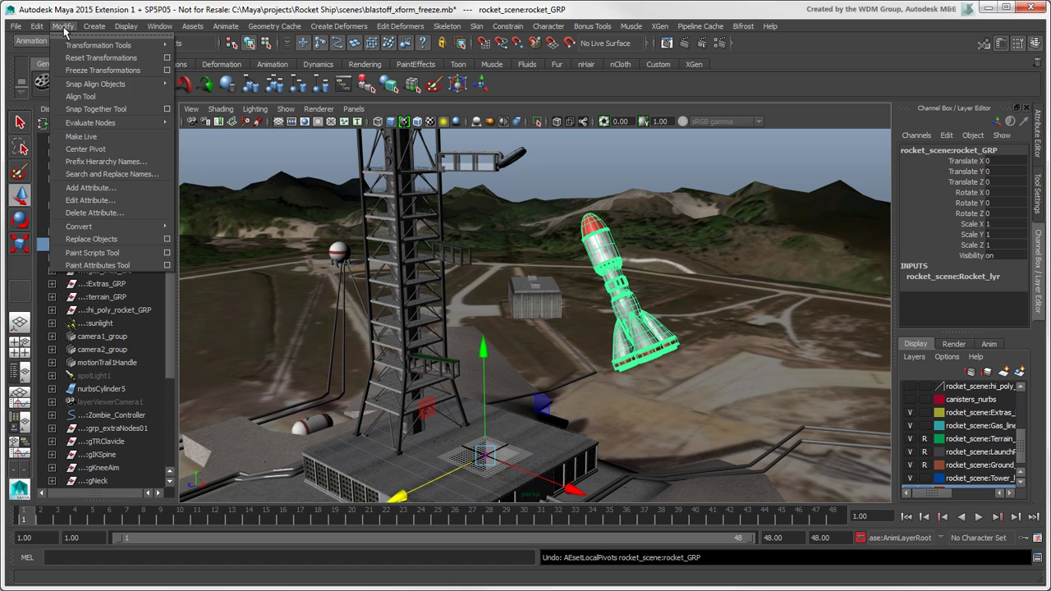
pyautogui.click(168, 58)
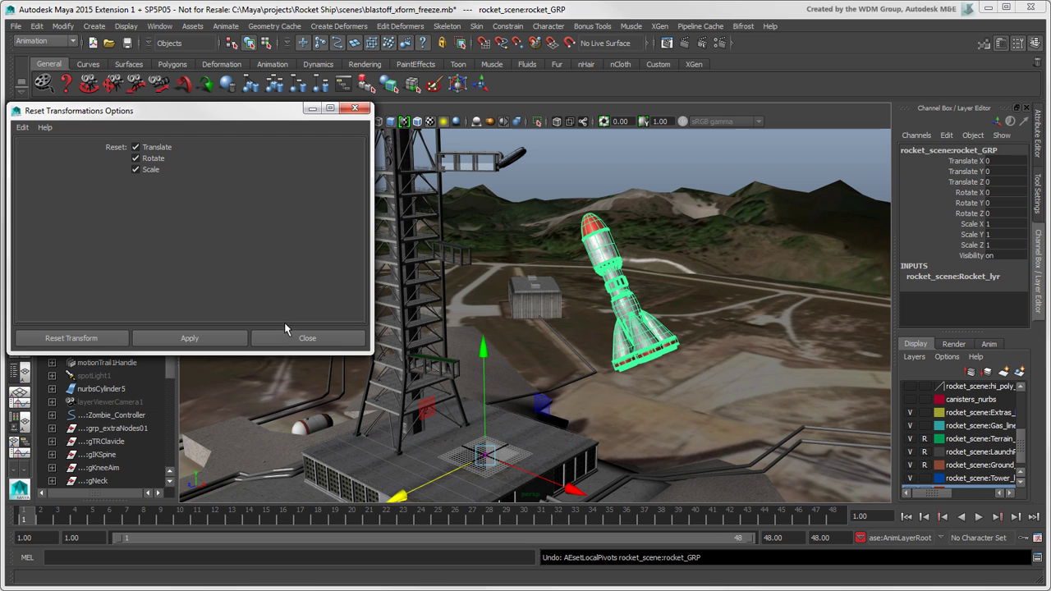
pyautogui.click(288, 338)
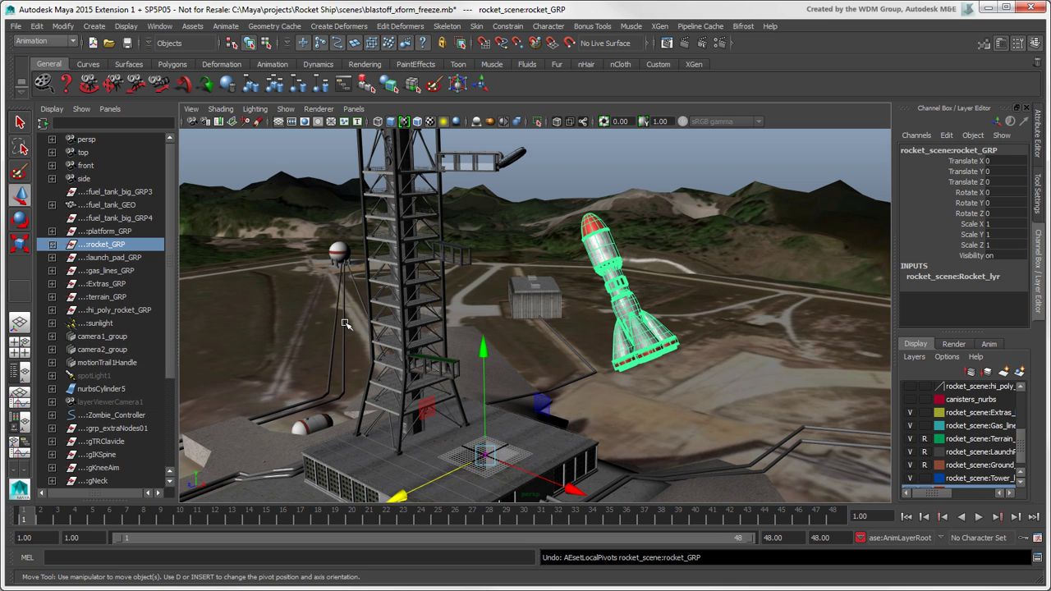
pyautogui.press('[')
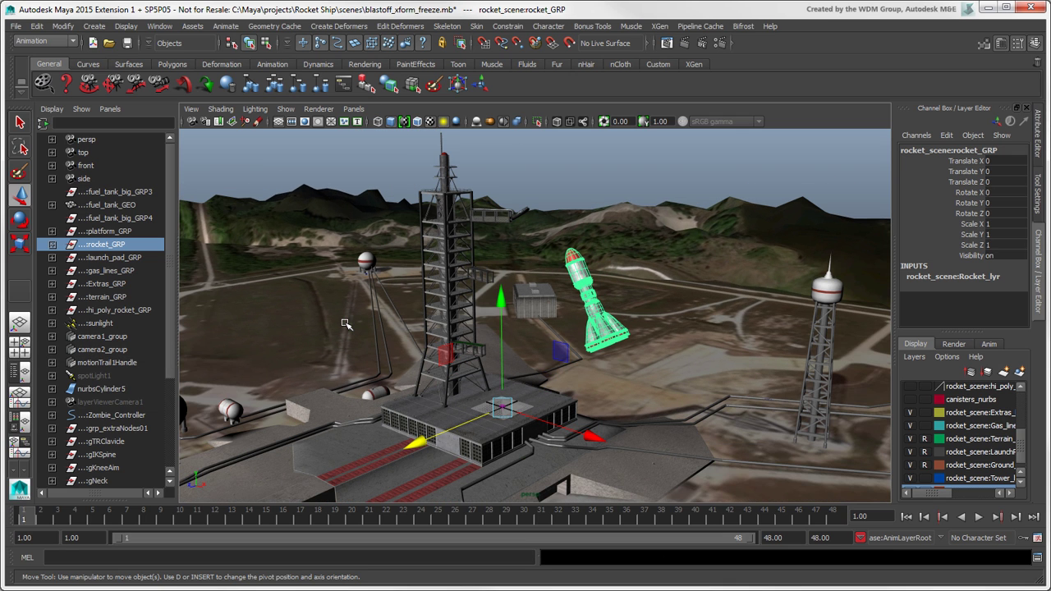
# Set the Rotate Tool's pivot to Manip, then to Center, so the rocket rotates around its center
pyautogui.press('e')
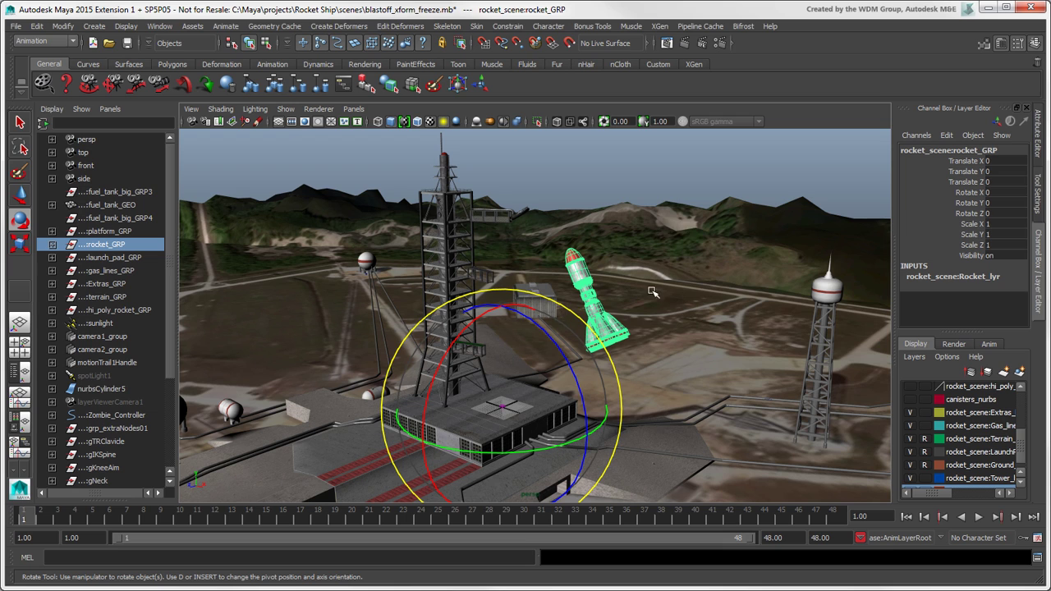
pyautogui.click(1037, 197)
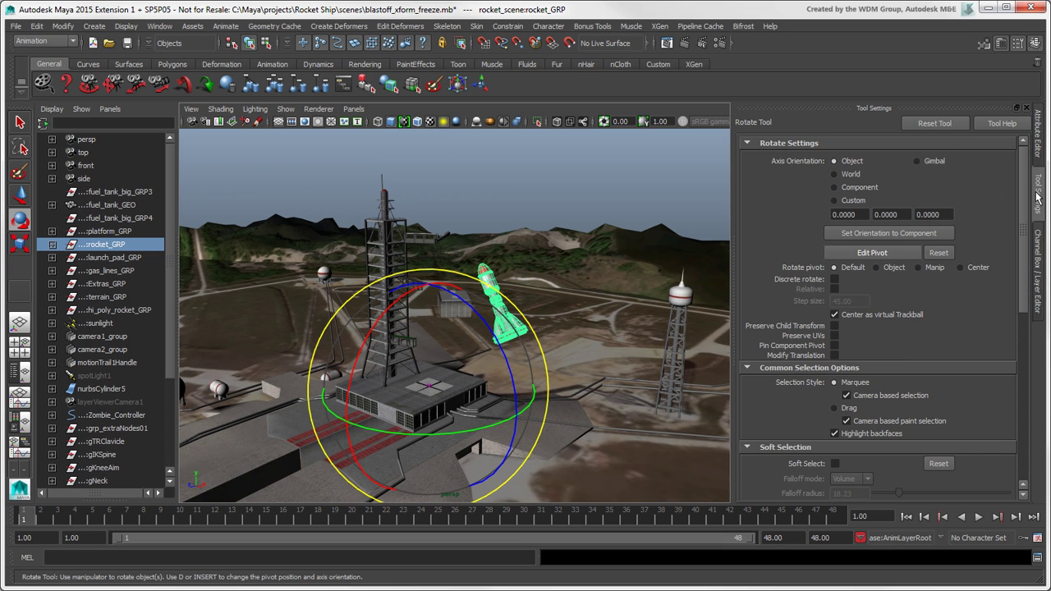
pyautogui.click(876, 266)
pyautogui.click(919, 267)
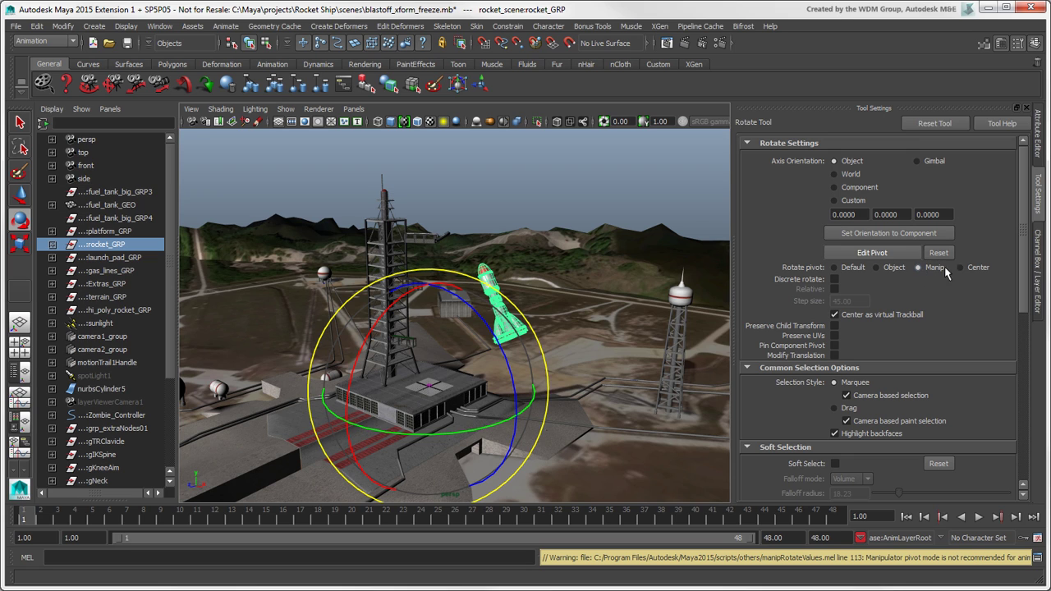
pyautogui.click(960, 267)
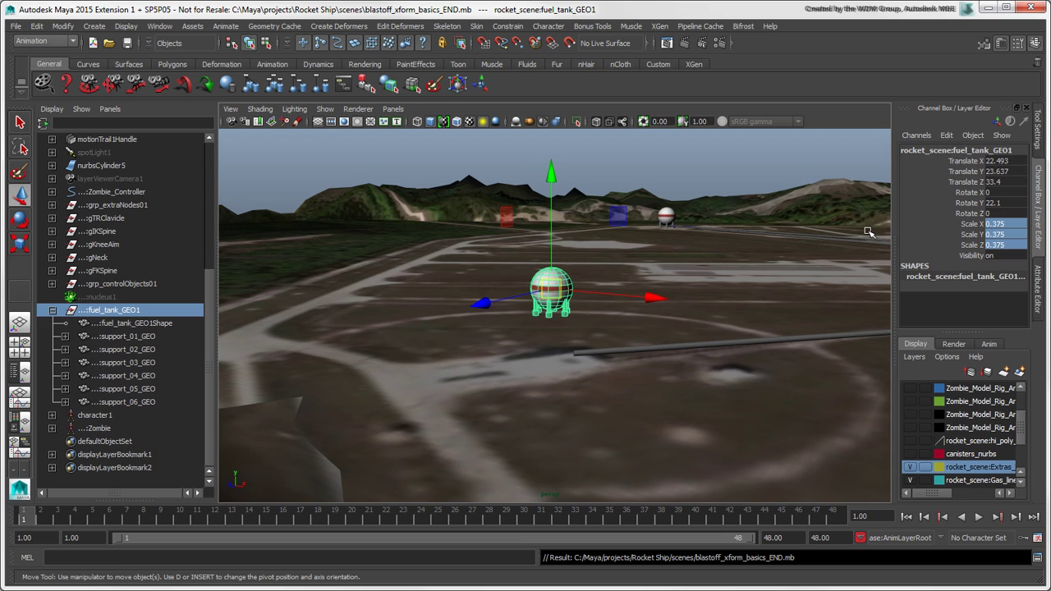
# Change the Channel Box precision to five decimal places and select the Translate X value
pyautogui.click(947, 136)
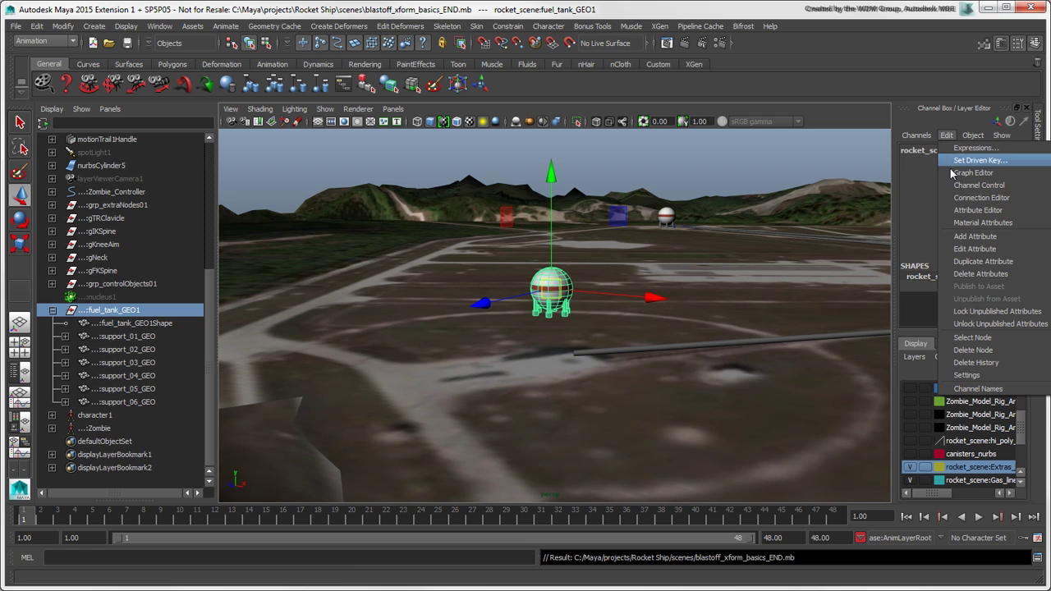
pyautogui.moveTo(956, 375)
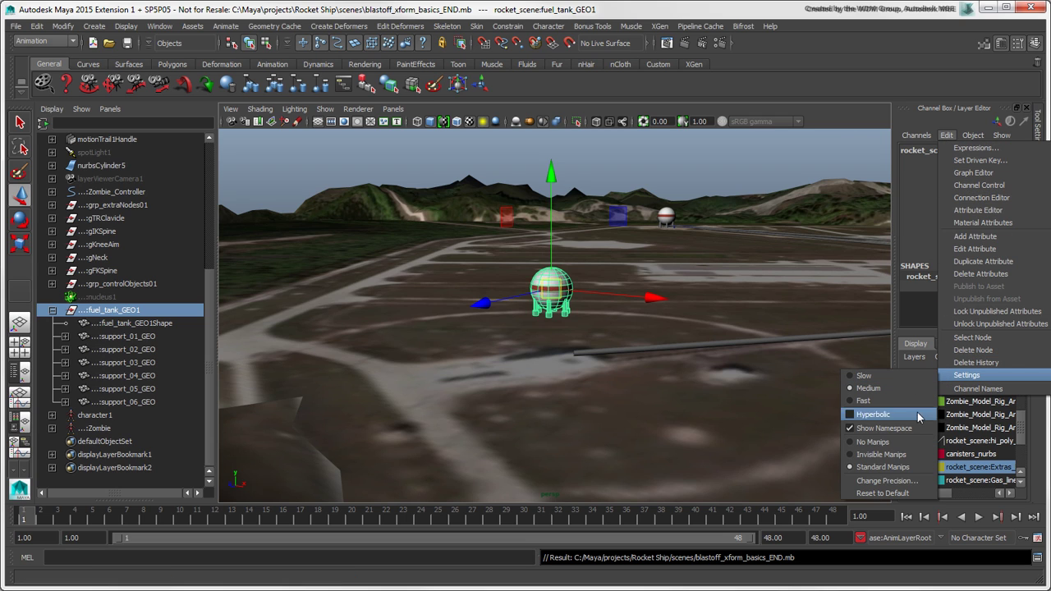
pyautogui.click(884, 480)
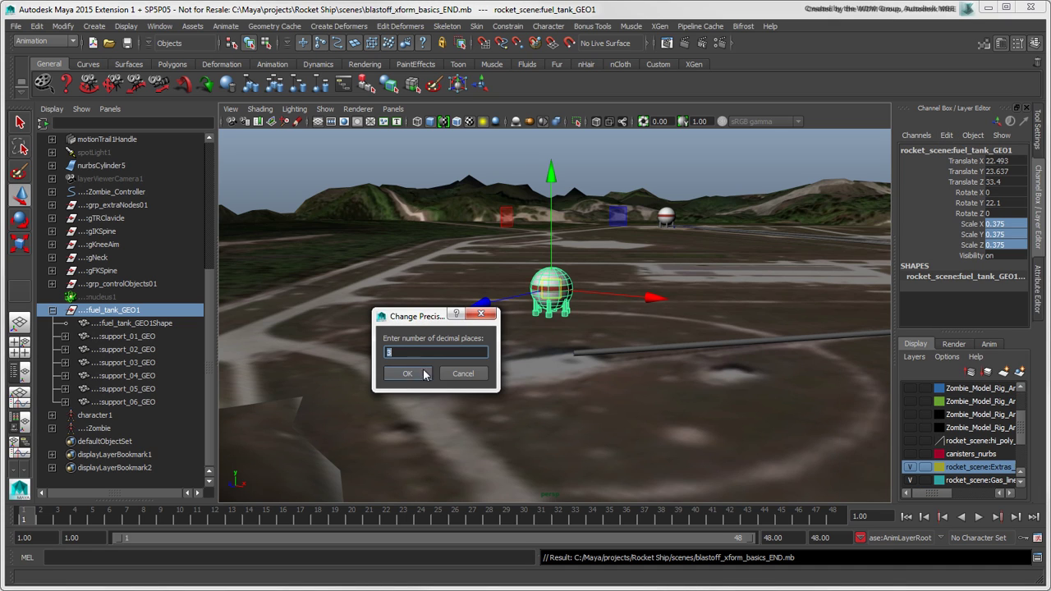
pyautogui.write('3')
pyautogui.click(407, 374)
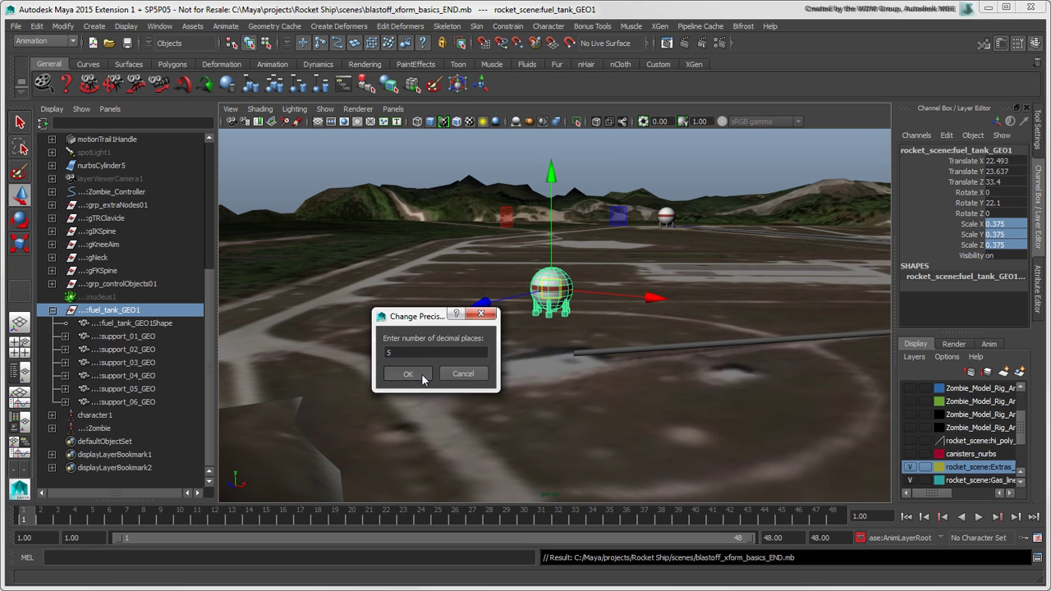
pyautogui.click(995, 161)
pyautogui.click(996, 163)
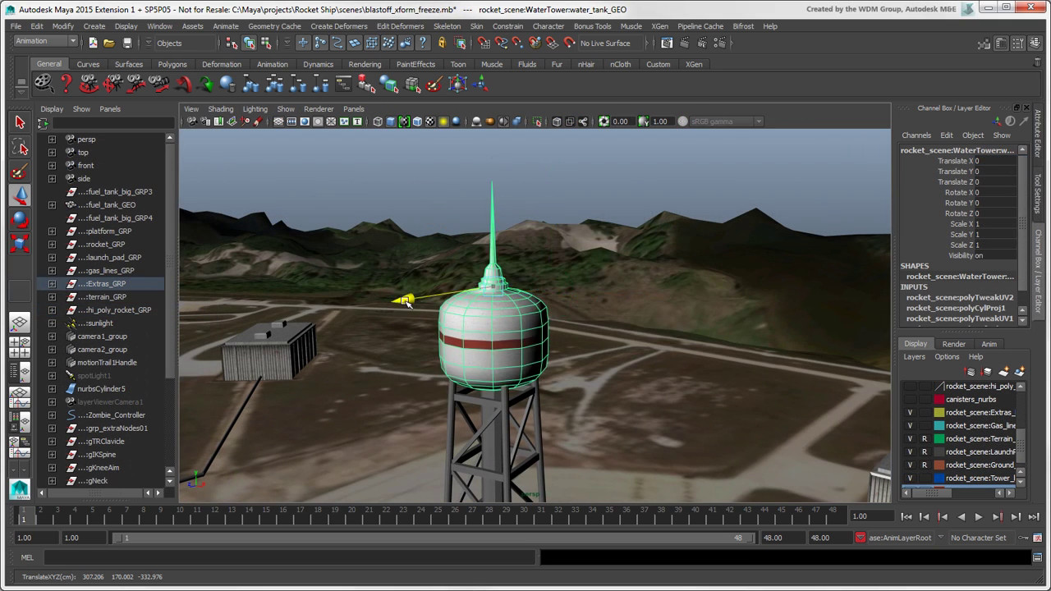
# Move the water tank off its tower several times, freezing transformations after each move
pyautogui.moveTo(508, 283); pyautogui.dragTo(631, 269)
pyautogui.click(62, 25)
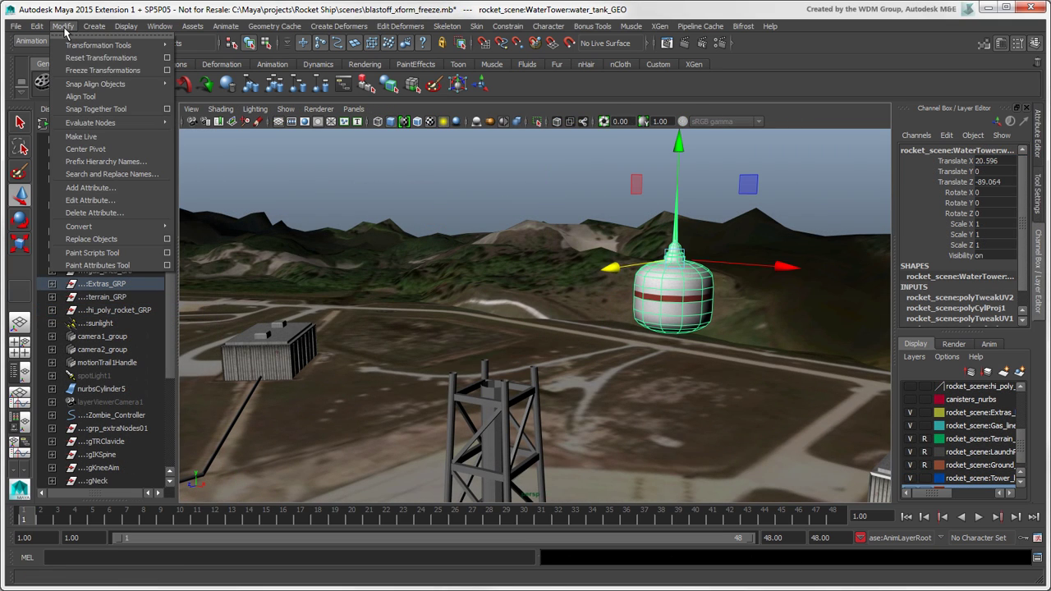
pyautogui.click(76, 71)
pyautogui.moveTo(714, 267); pyautogui.dragTo(361, 394)
pyautogui.press('g')
pyautogui.click(63, 25)
pyautogui.click(76, 71)
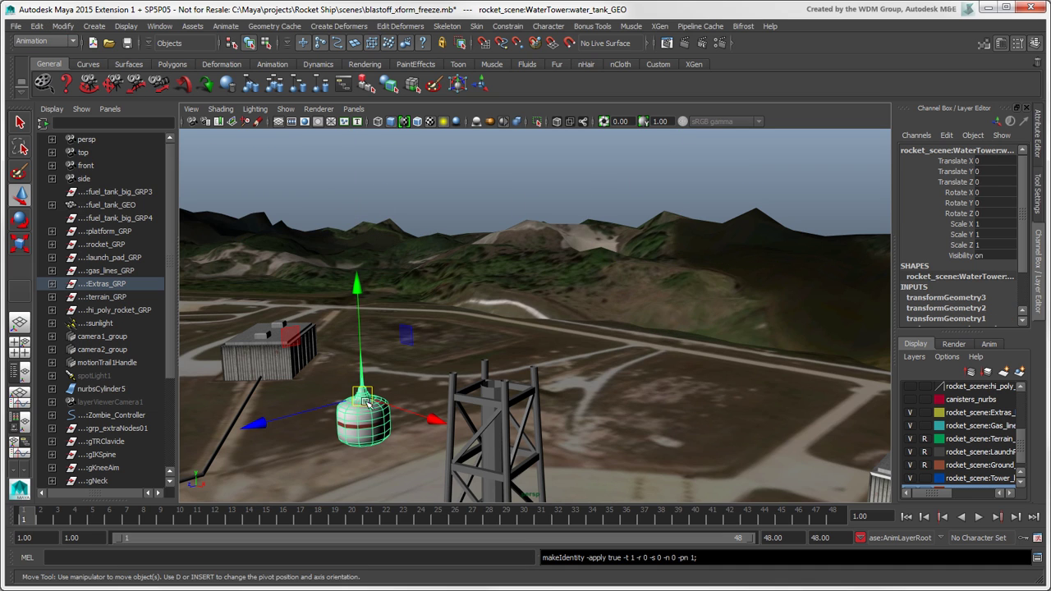
pyautogui.moveTo(592, 260); pyautogui.dragTo(633, 252)
pyautogui.press('g')
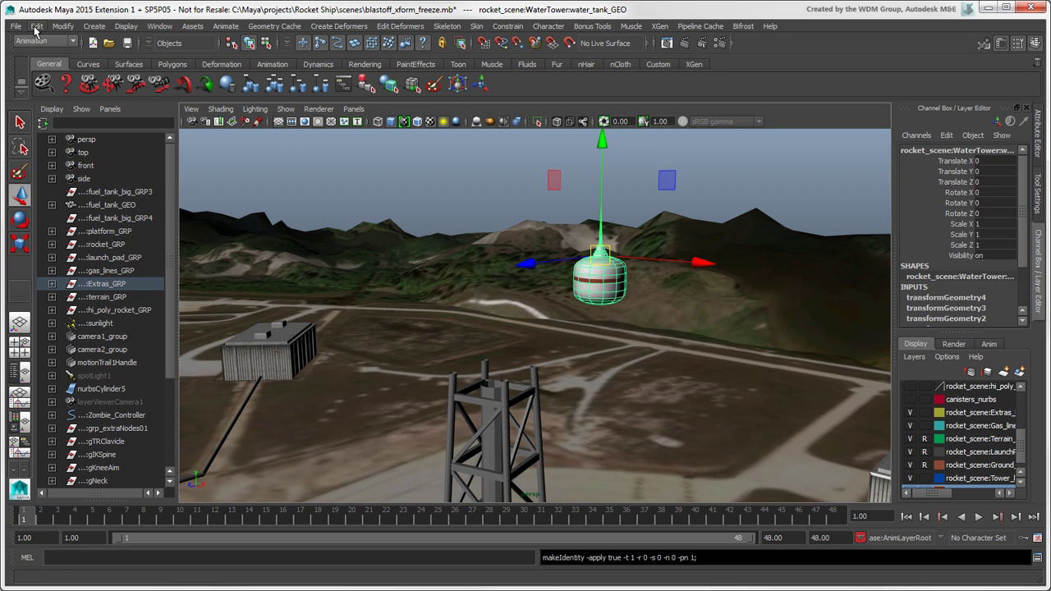
# Look over the Edit menu's history commands without deleting anything
pyautogui.click(35, 26)
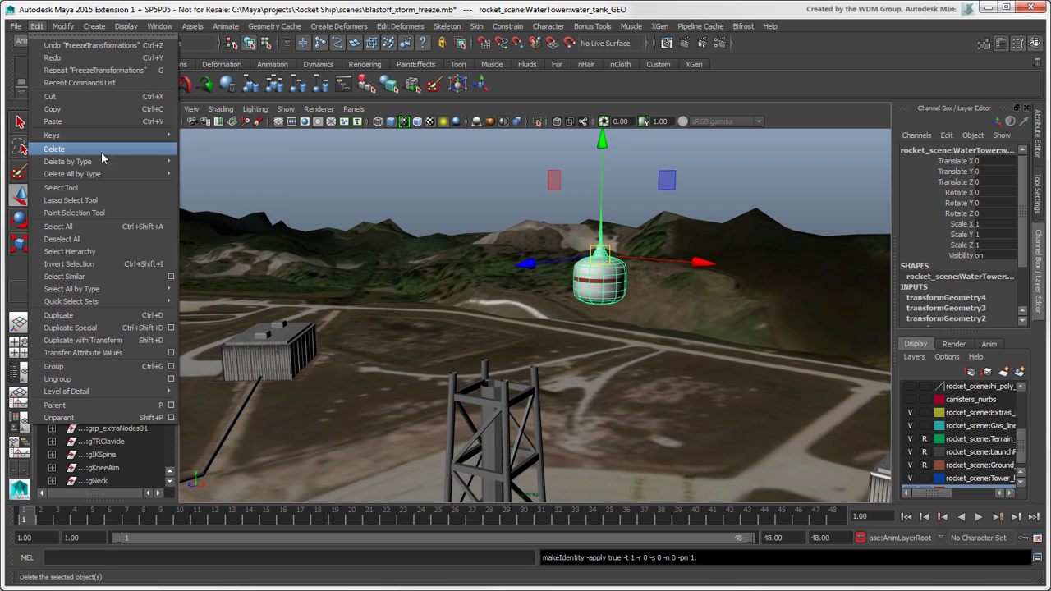
pyautogui.moveTo(101, 162)
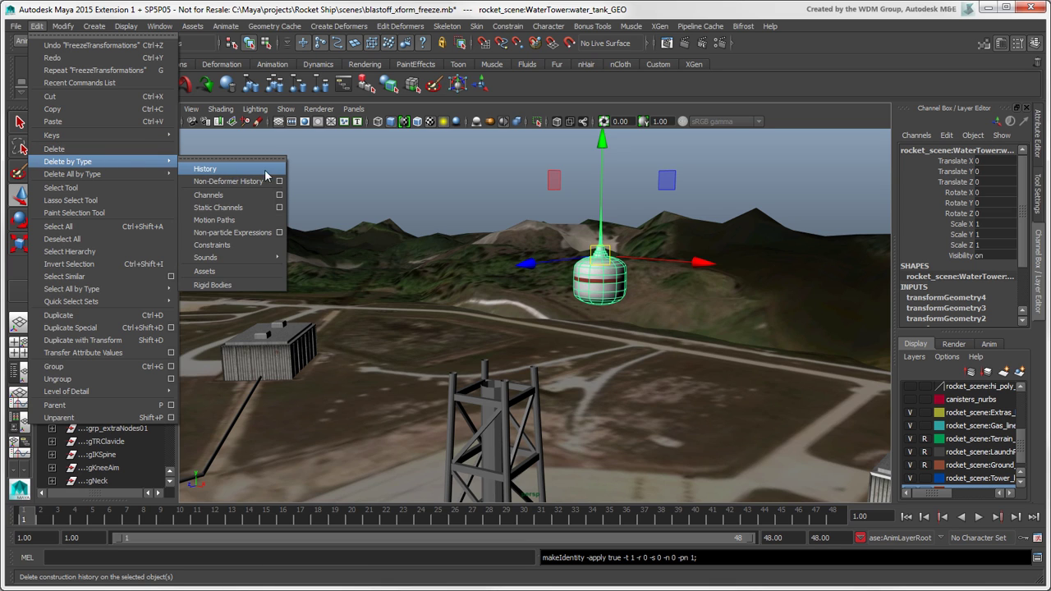
pyautogui.click(598, 272)
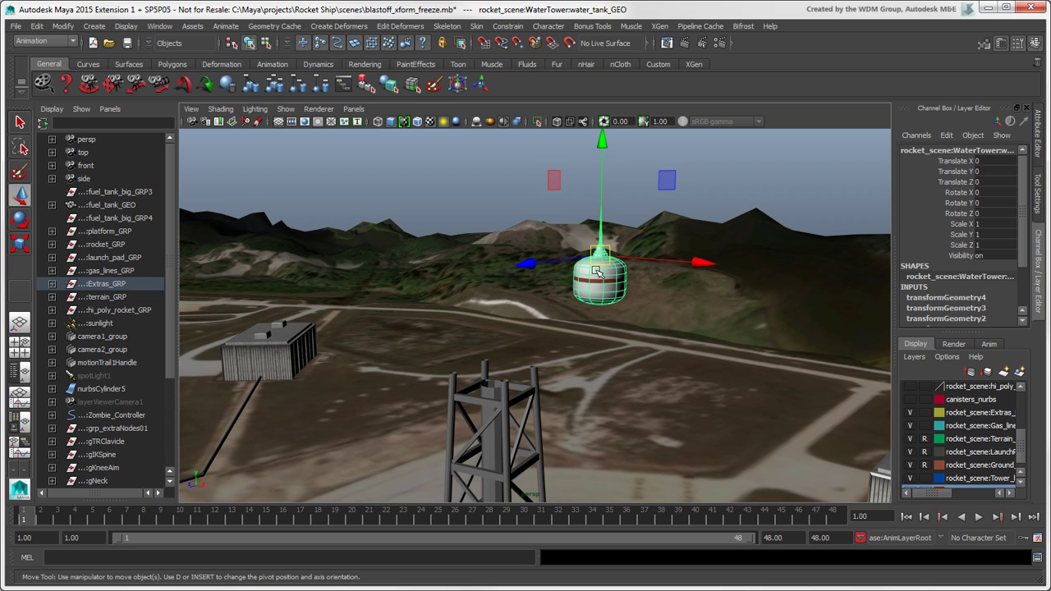
pyautogui.click(160, 27)
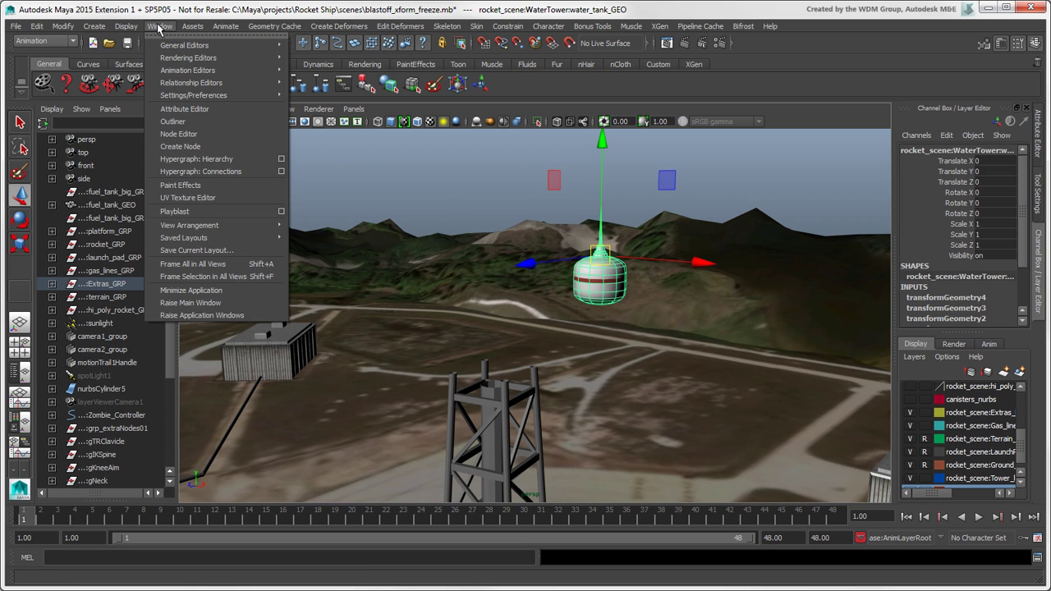
# Show the water tank's input and output network in the Node Editor and select its transformGeometry nodes
pyautogui.click(200, 137)
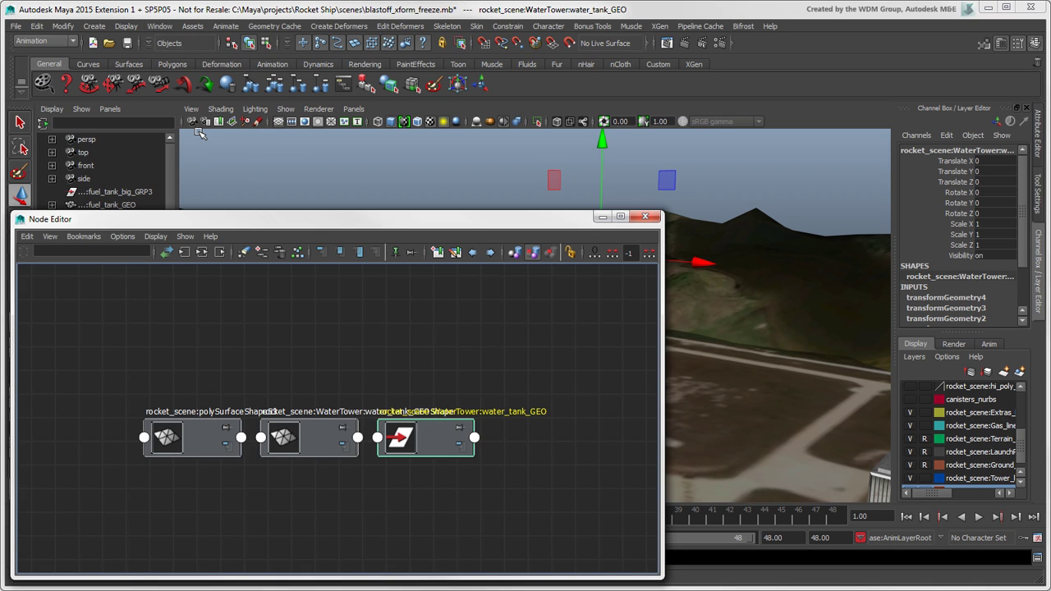
pyautogui.click(201, 252)
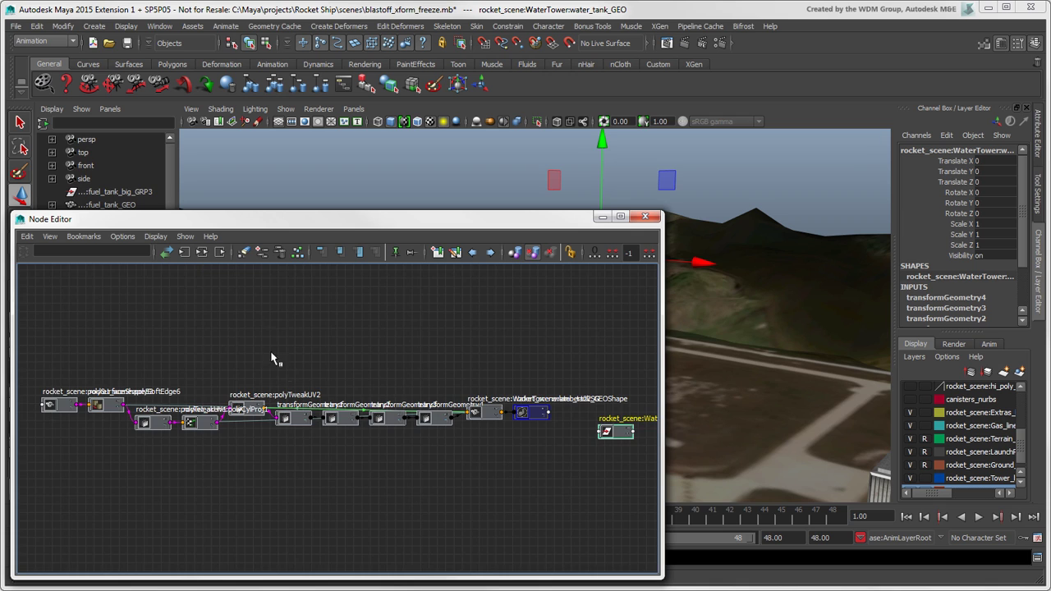
pyautogui.scroll(3, 343, 463)
pyautogui.scroll(2, 343, 463)
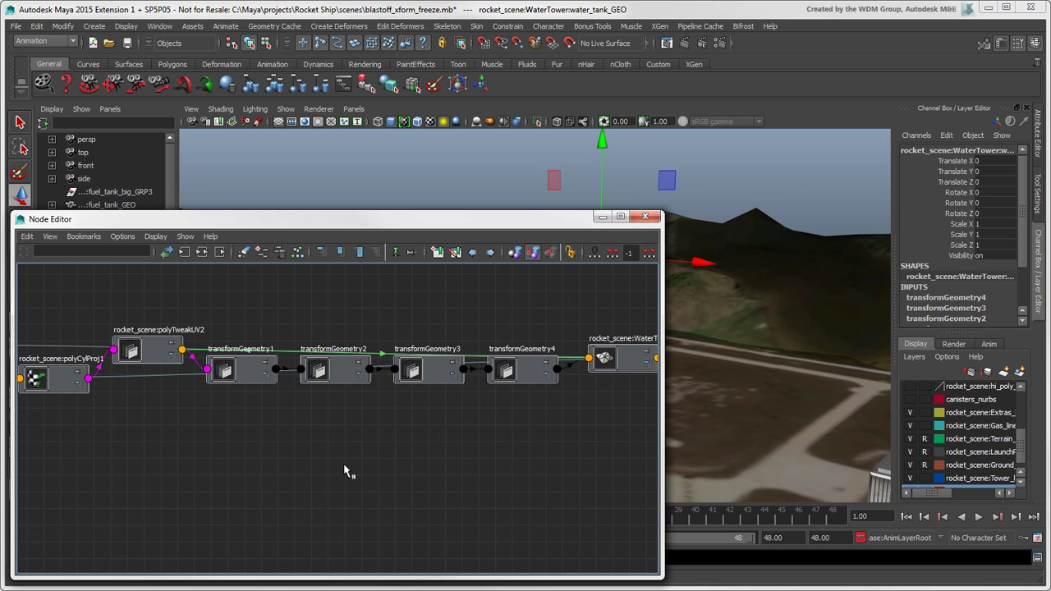
pyautogui.click(257, 378)
pyautogui.keyDown('shift'); pyautogui.click(524, 375); pyautogui.keyUp('shift')
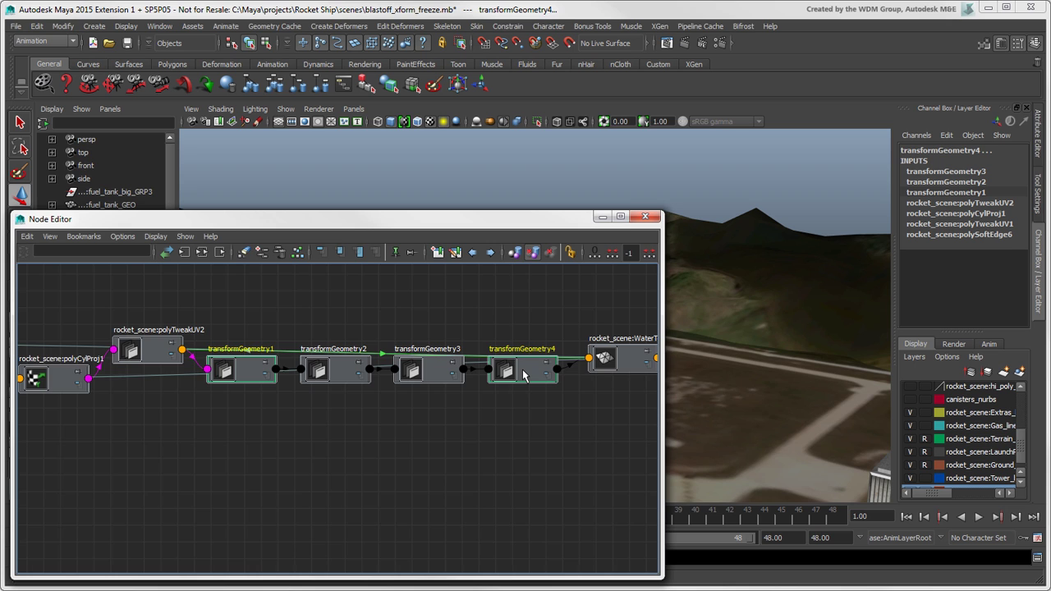
pyautogui.press('f')
pyautogui.moveTo(493, 211); pyautogui.dragTo(461, 116)
# Delete transformGeometry4, 3, 2 and 1, then close the Node Editor
pyautogui.press('Delete')
pyautogui.click(385, 236)
pyautogui.press('Delete')
pyautogui.moveTo(386, 114); pyautogui.dragTo(388, 372)
pyautogui.click(271, 502)
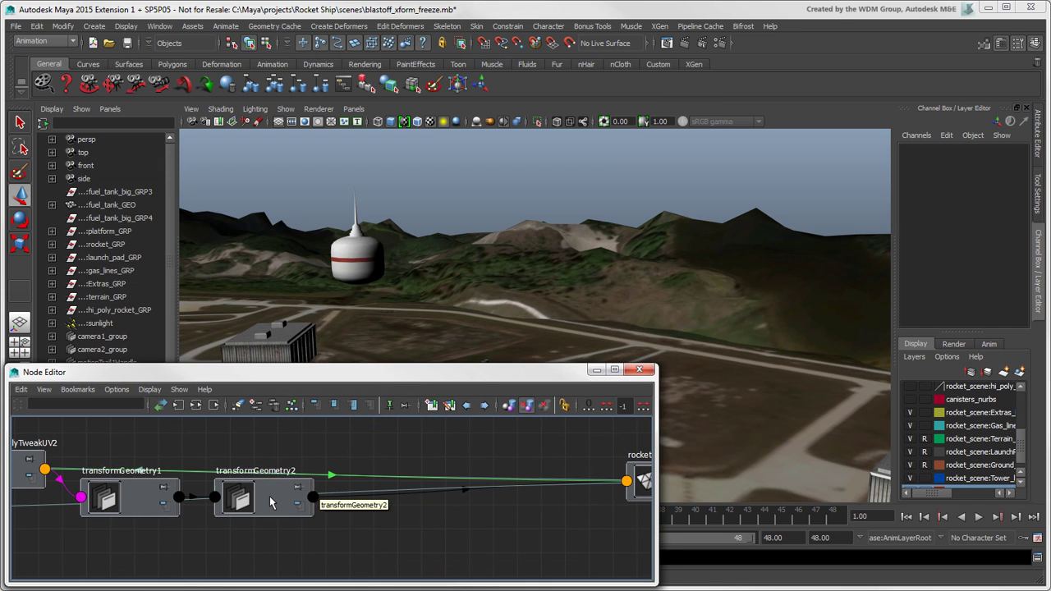
pyautogui.press('Delete')
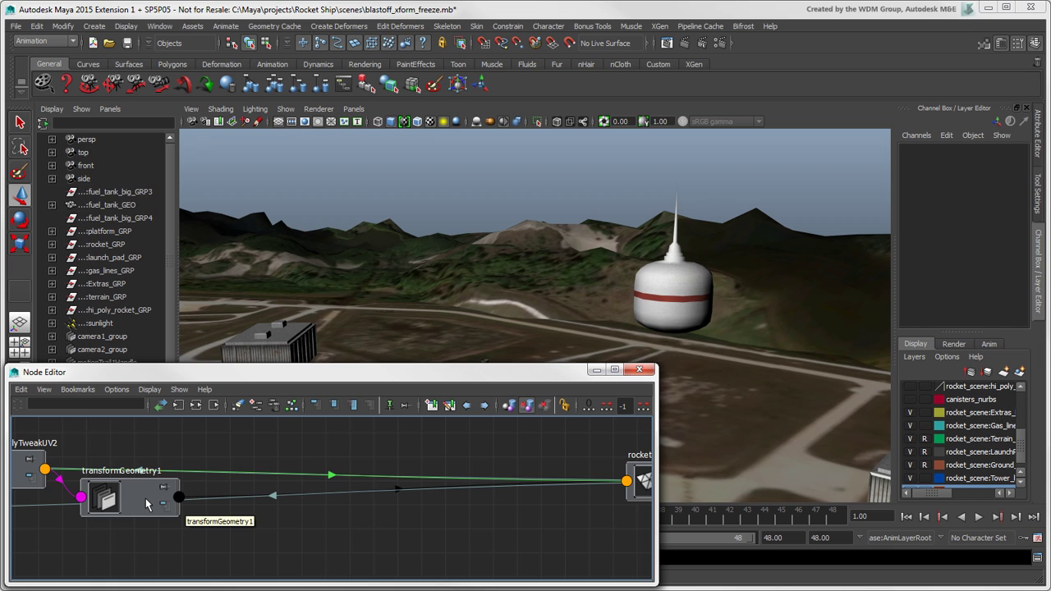
pyautogui.click(147, 504)
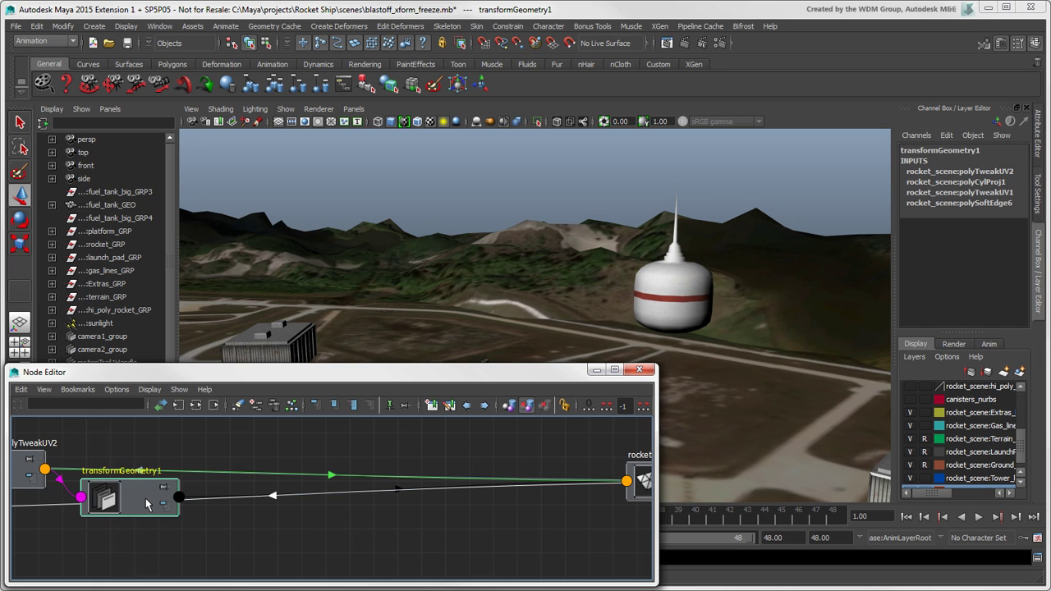
pyautogui.press('Delete')
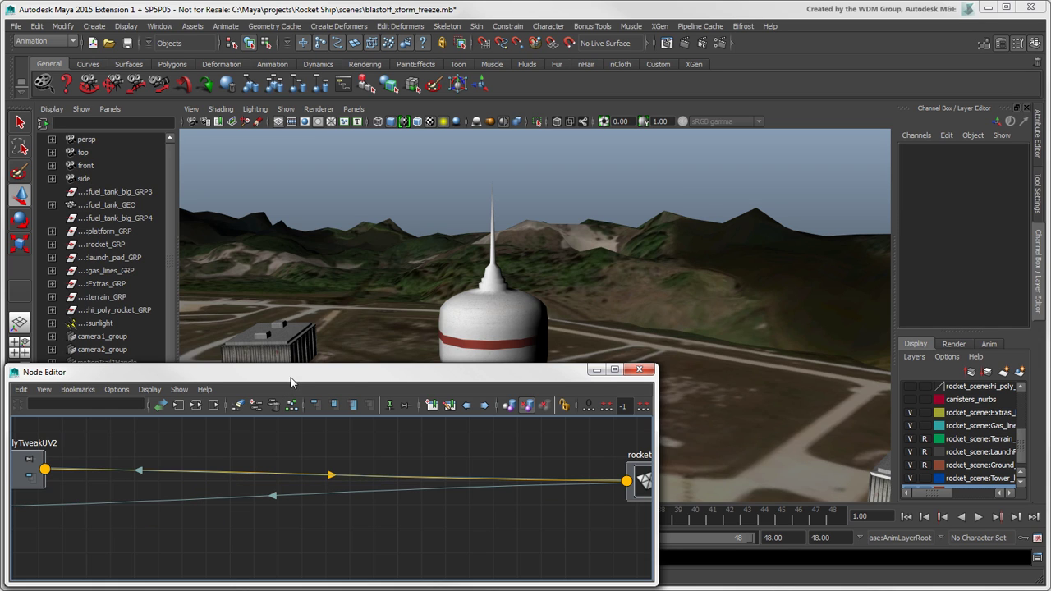
pyautogui.click(639, 370)
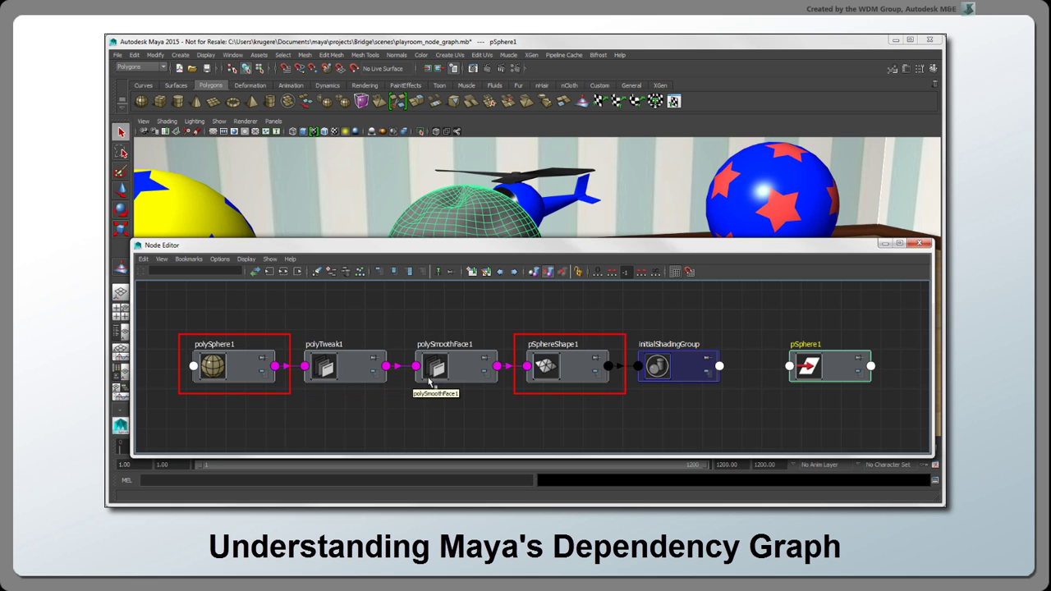
# Advance to the 'Understanding Maya's Dependency Graph' slide showing the pSphere1 node network
pyautogui.click(574, 374)
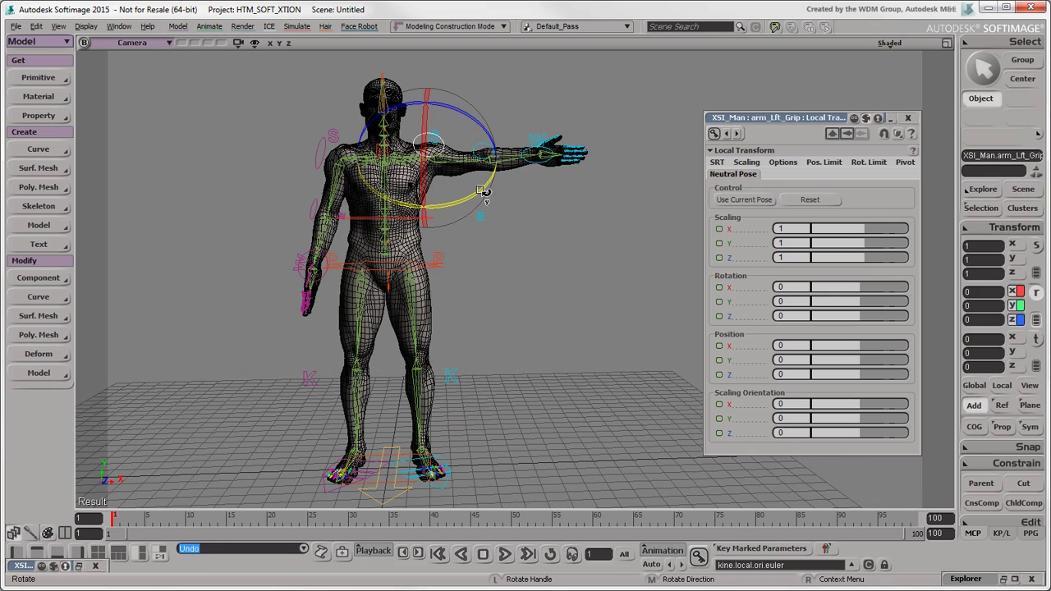
# Store the lowered left arm as its neutral pose, then raise it and zero its Z and X rotations
pyautogui.moveTo(485, 191); pyautogui.dragTo(442, 220)
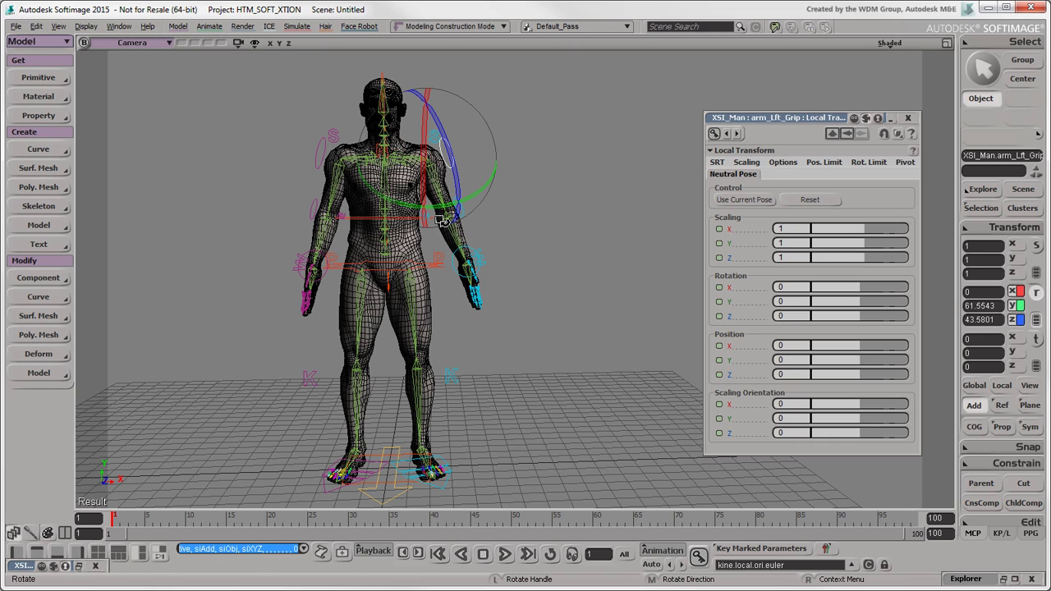
pyautogui.click(724, 201)
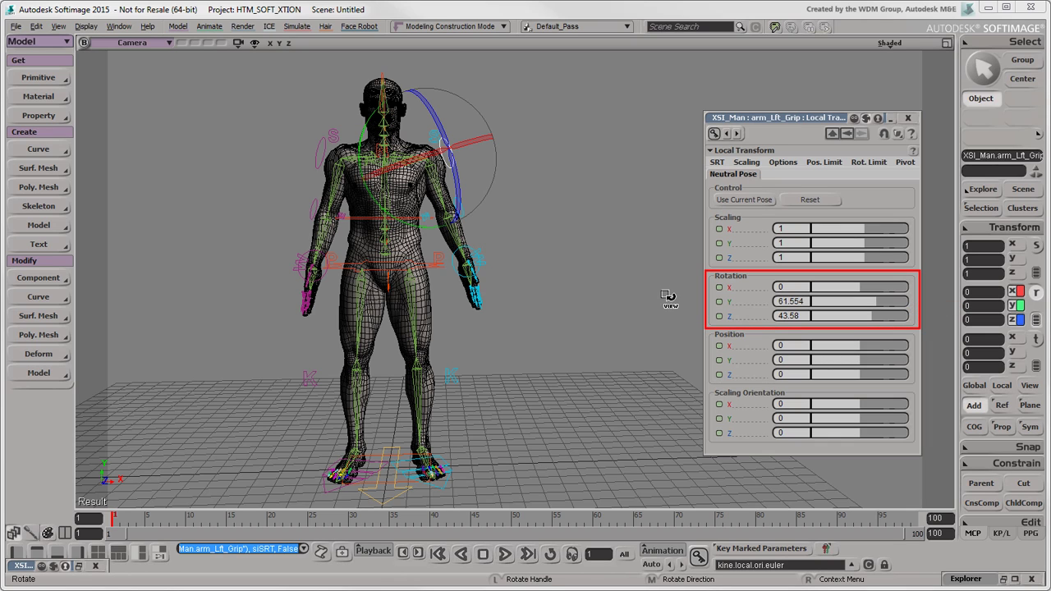
pyautogui.moveTo(456, 212); pyautogui.dragTo(546, 110)
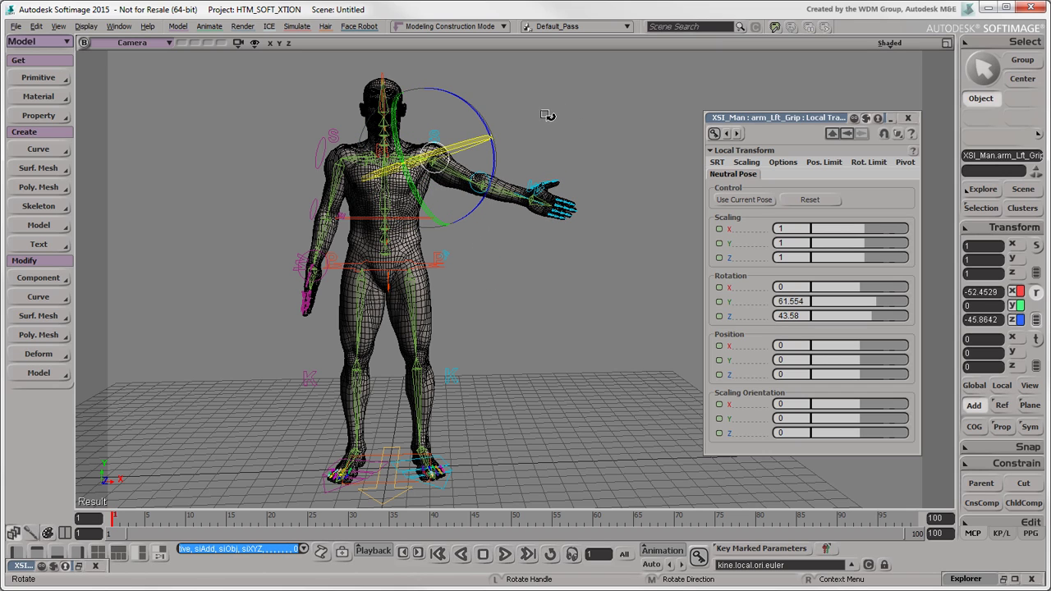
pyautogui.click(1000, 320)
pyautogui.write('0')
pyautogui.press('Return')
pyautogui.click(999, 291)
pyautogui.write('0')
pyautogui.press('Return')
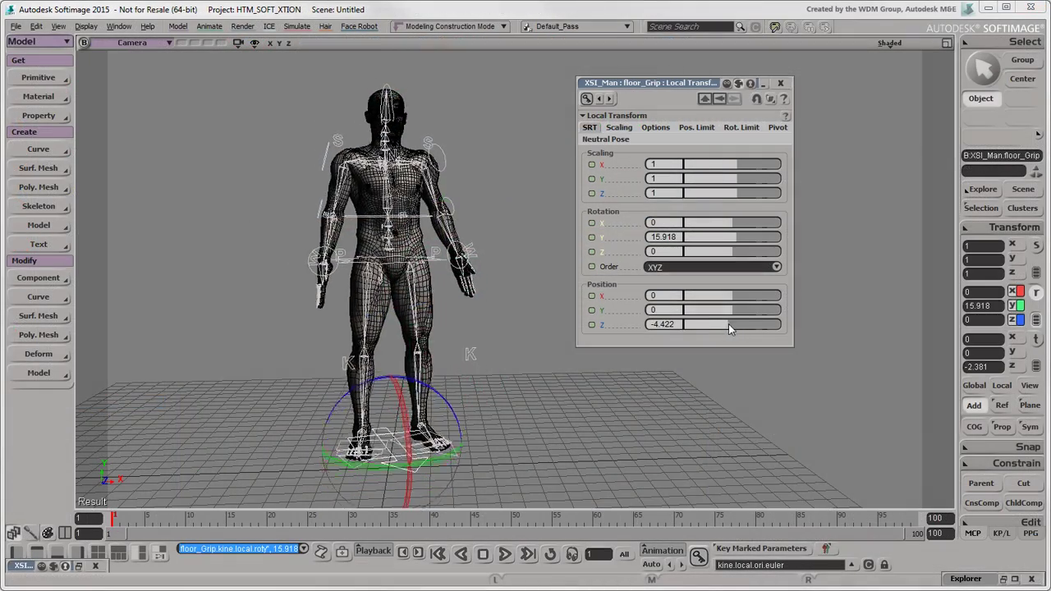
# Set floor_Grip Position Z to -15.306 and save its local transform as preset rig_position_rotation
pyautogui.moveTo(729, 323); pyautogui.dragTo(719, 324)
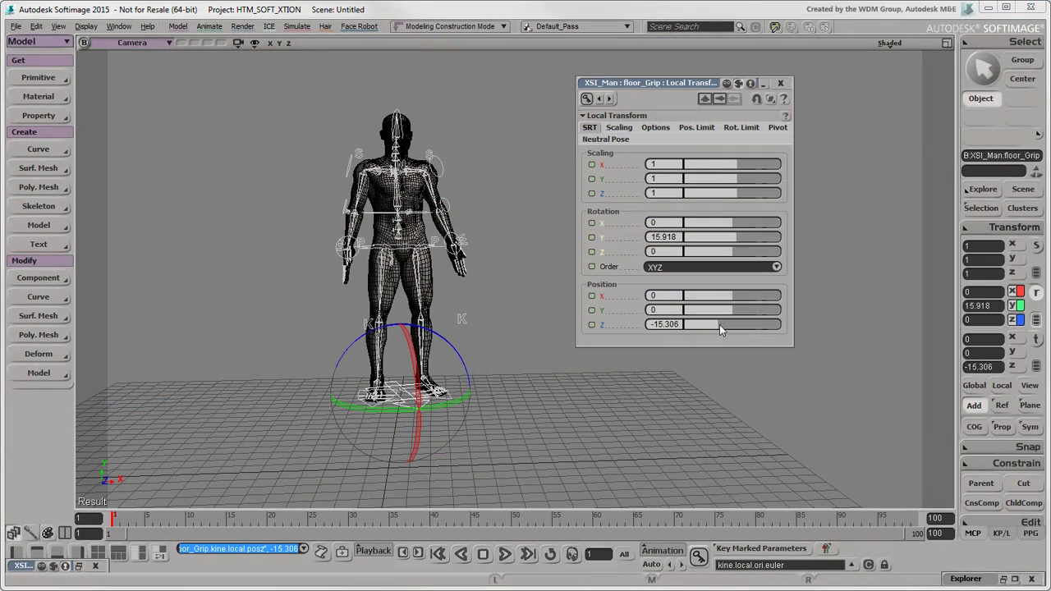
pyautogui.click(772, 98)
pyautogui.click(780, 126)
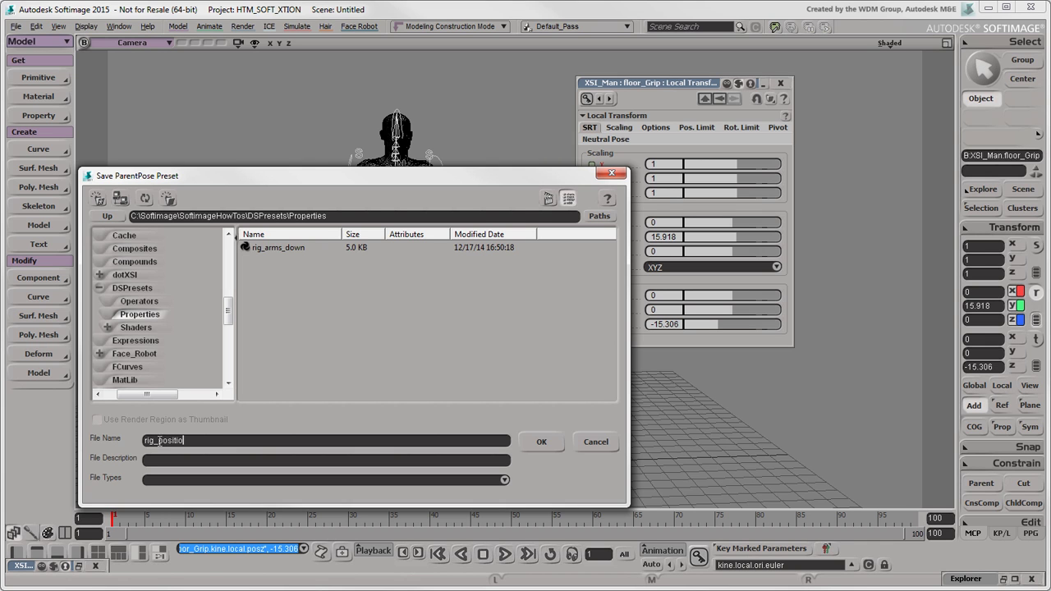
pyautogui.click(541, 441)
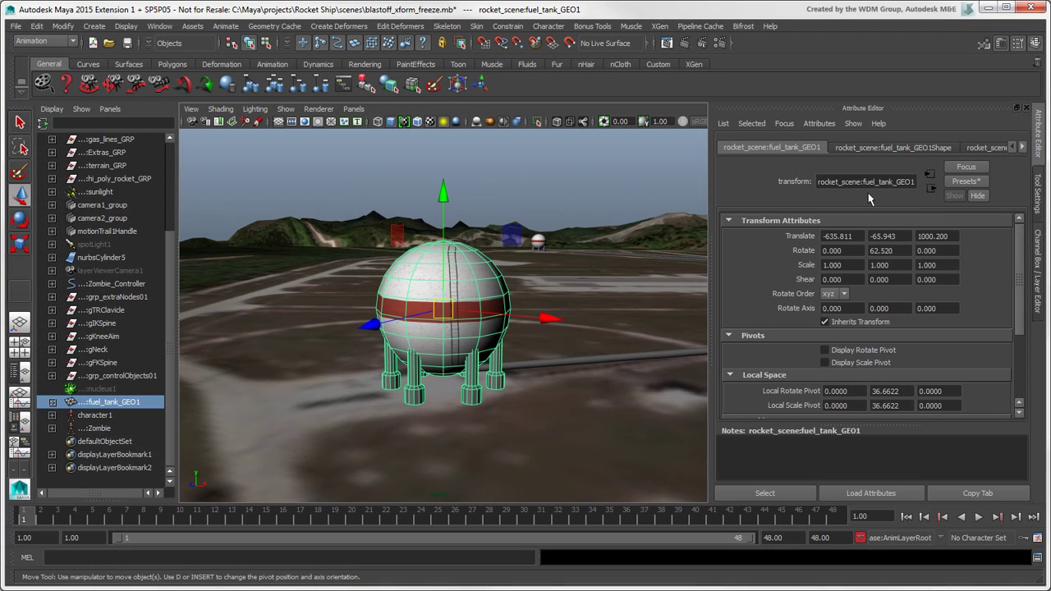
# Save fuel_tank_GEO1's transform values as the attribute preset little_tank_neutral_pose
pyautogui.click(956, 183)
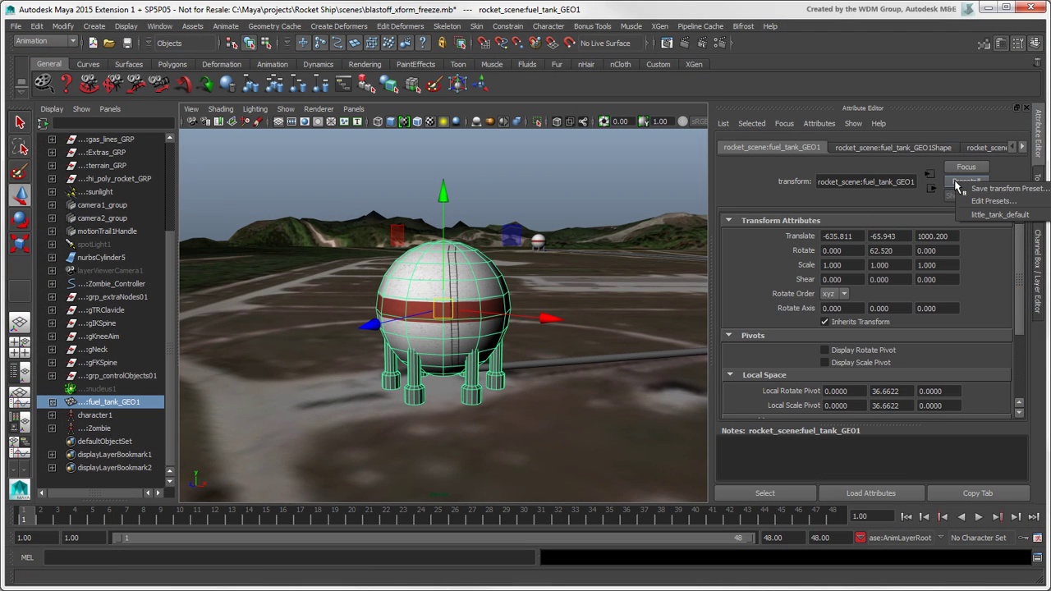
pyautogui.click(962, 191)
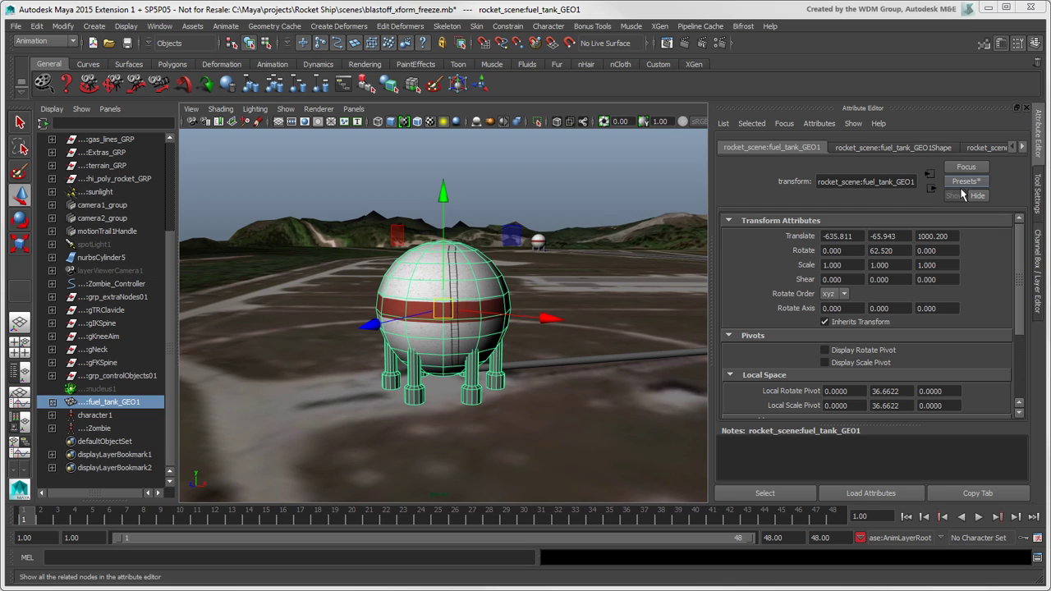
pyautogui.write('little_tank_neutral_pose')
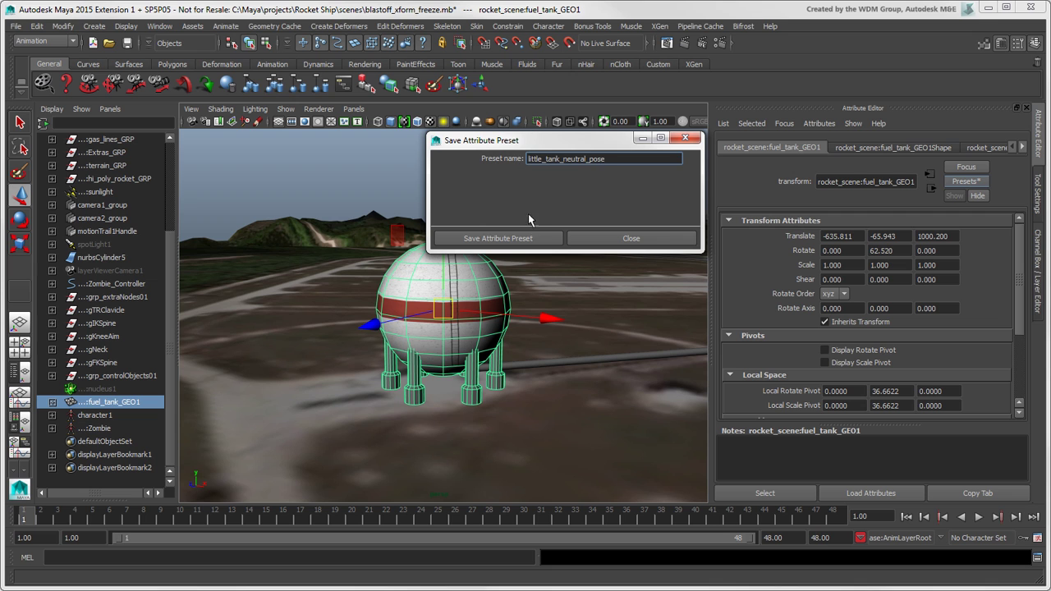
pyautogui.click(537, 238)
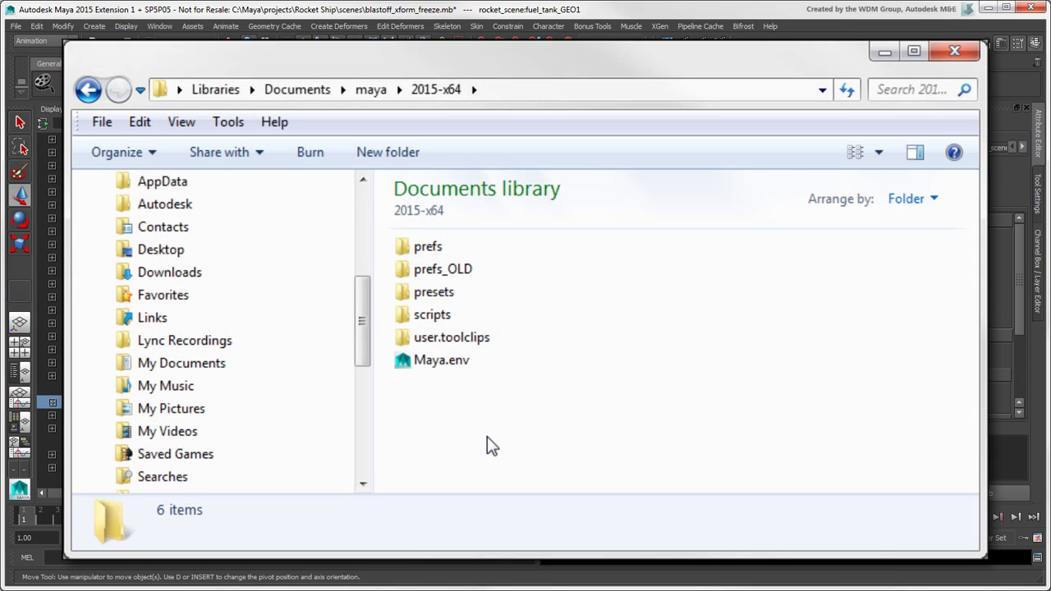
# Browse Explorer into presets\attrPresets\transform to reveal the two .mel preset files
pyautogui.click(402, 292)
pyautogui.doubleClick(402, 291)
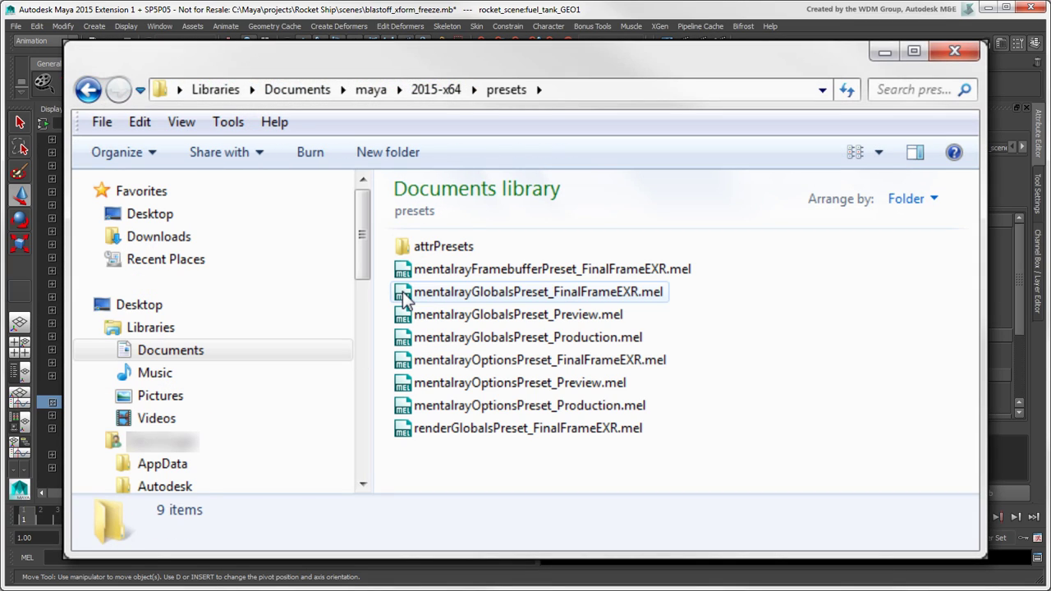
pyautogui.doubleClick(402, 247)
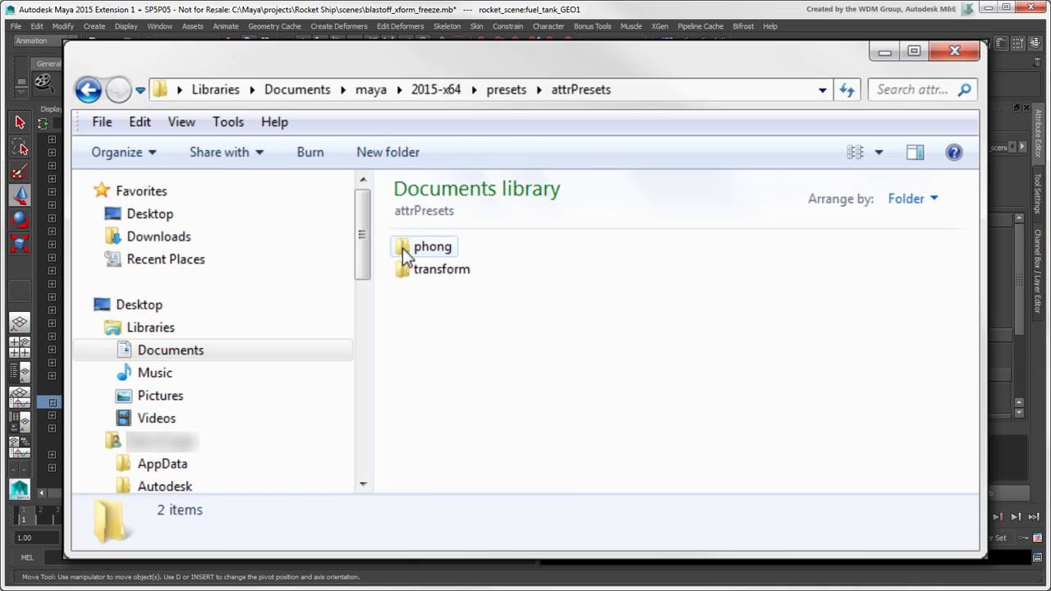
pyautogui.click(402, 270)
pyautogui.doubleClick(402, 272)
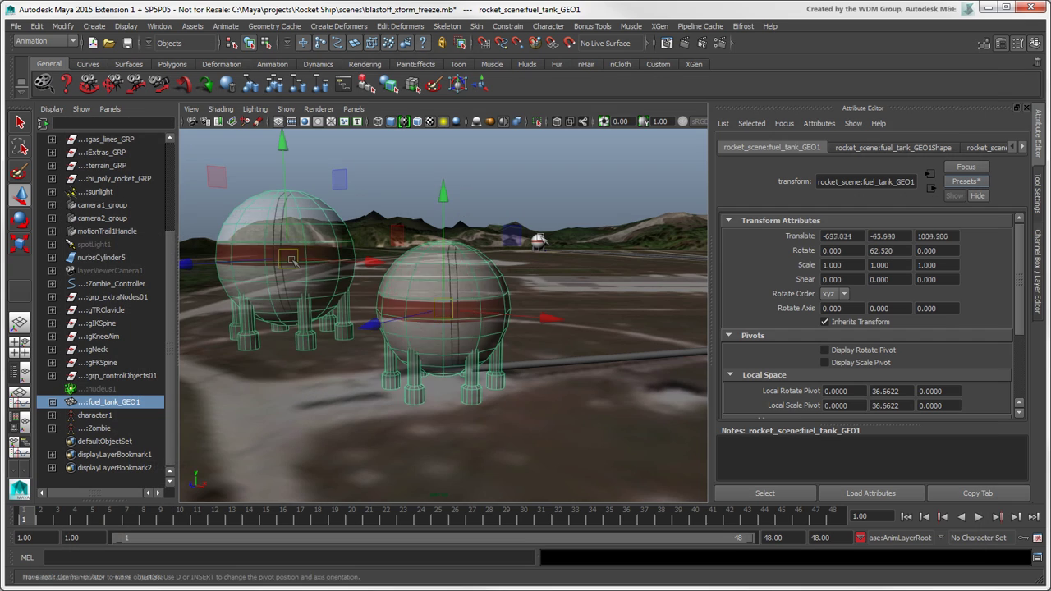
# Reset the fuel tank by replacing its transforms with the little_tank_neutral_pose preset
pyautogui.click(963, 181)
pyautogui.moveTo(997, 226)
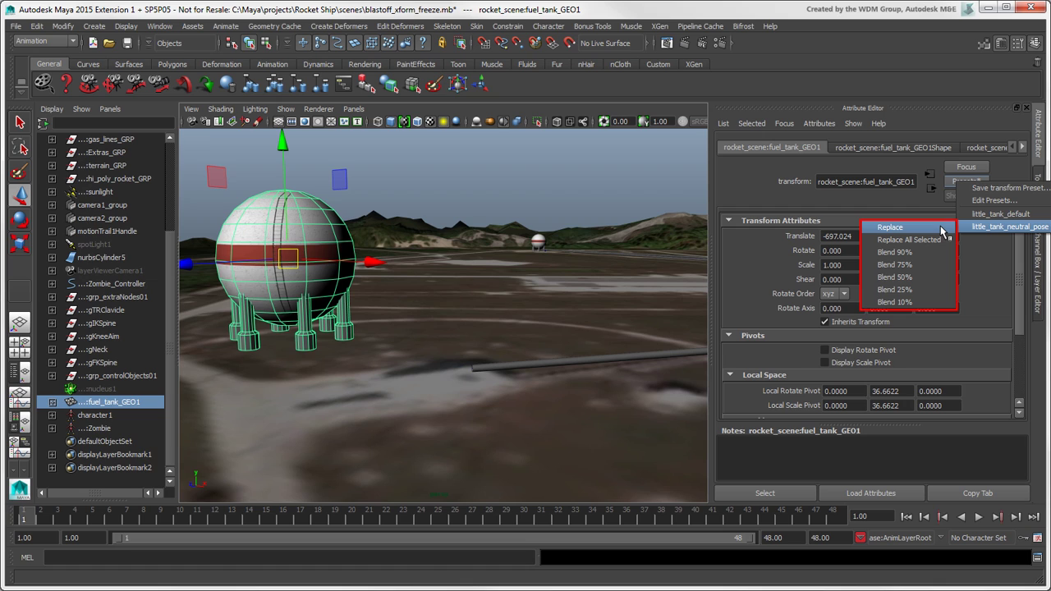
pyautogui.click(941, 230)
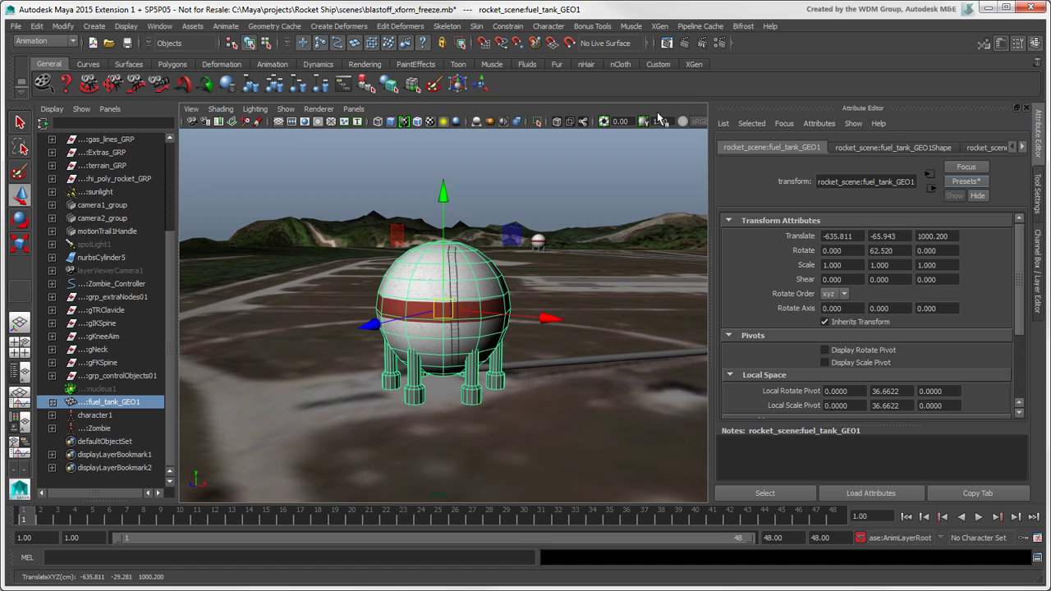
# Move the fuel tank back along Z to Translate -753.122, -65.943, 852.137
pyautogui.click(658, 64)
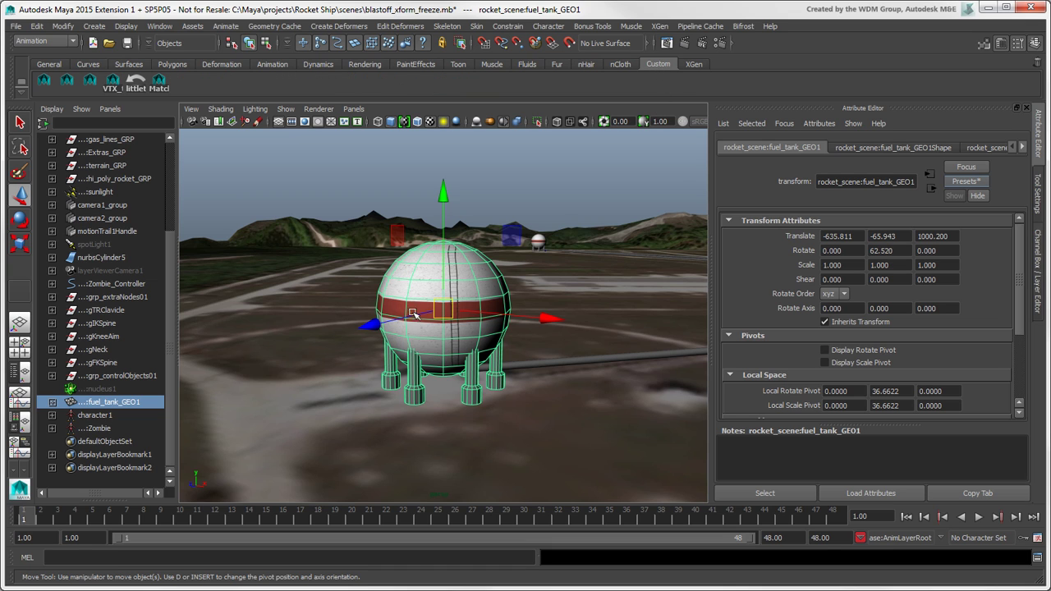
pyautogui.moveTo(368, 326); pyautogui.dragTo(509, 294)
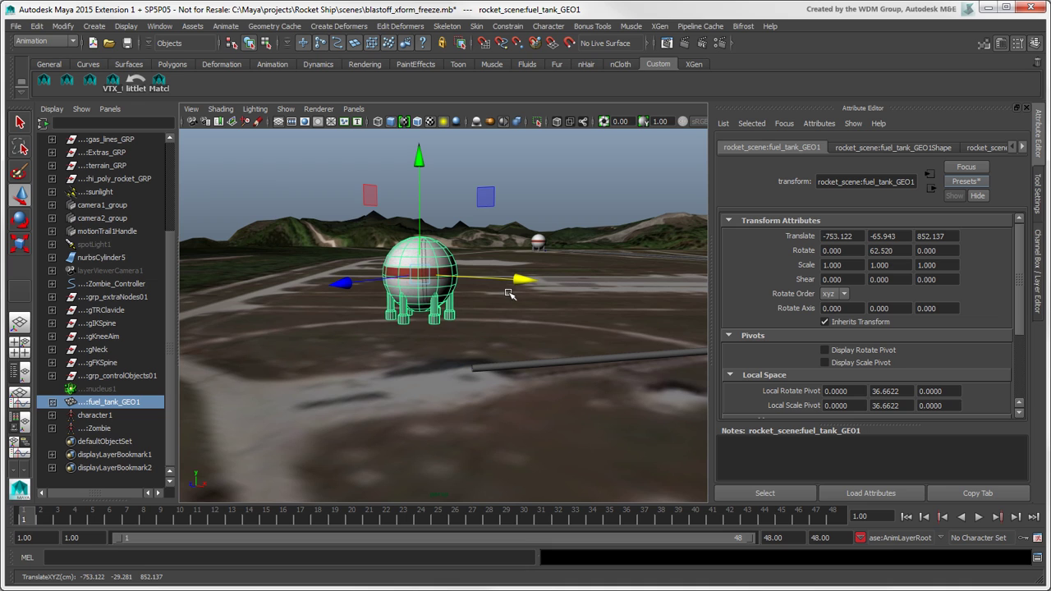
pyautogui.click(592, 27)
pyautogui.moveTo(601, 45)
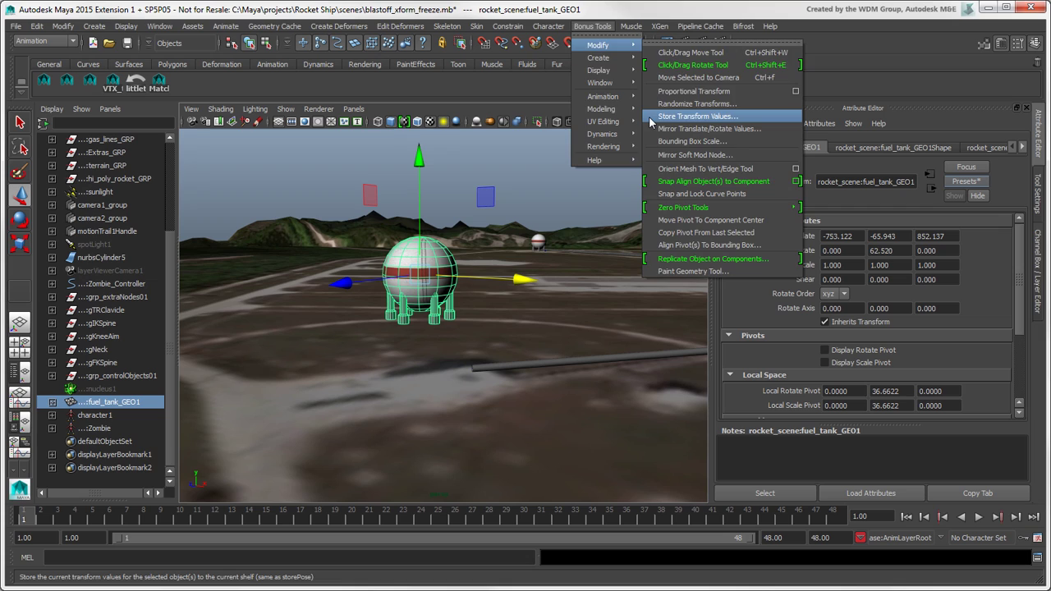
# Store the tank's hierarchy transforms as shelf button little_tank_back, then test it after moving the tank
pyautogui.click(690, 116)
pyautogui.press('BackSpace')
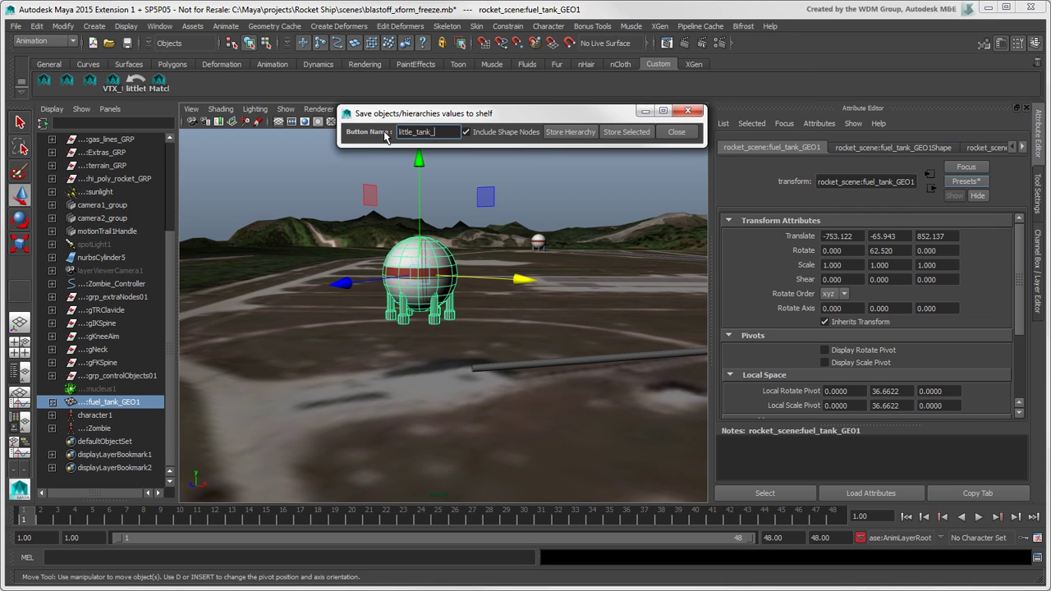
pyautogui.click(572, 135)
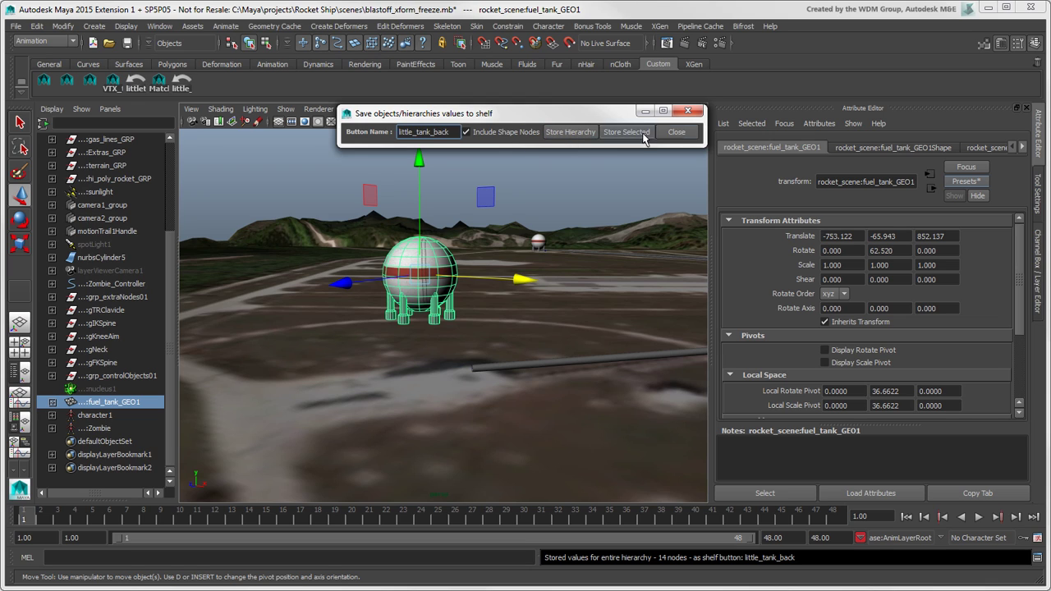
pyautogui.click(676, 133)
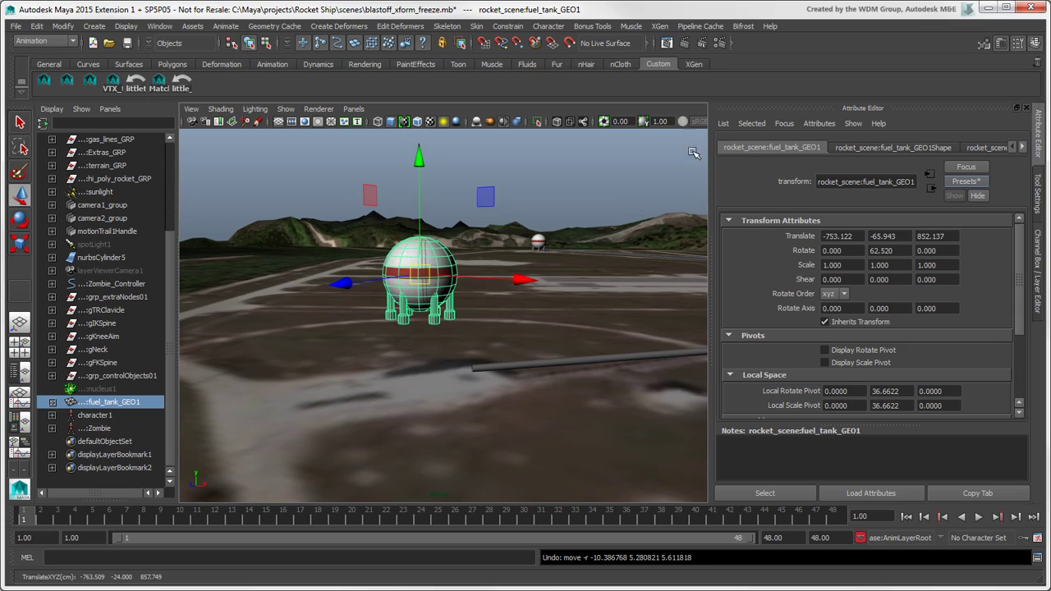
pyautogui.moveTo(522, 280); pyautogui.dragTo(368, 285)
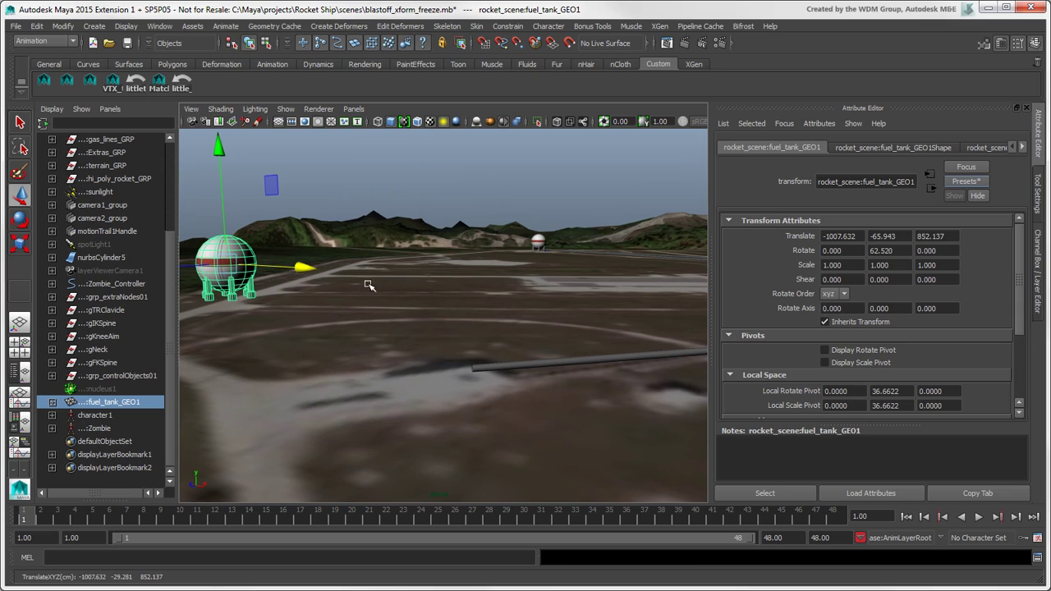
pyautogui.click(182, 82)
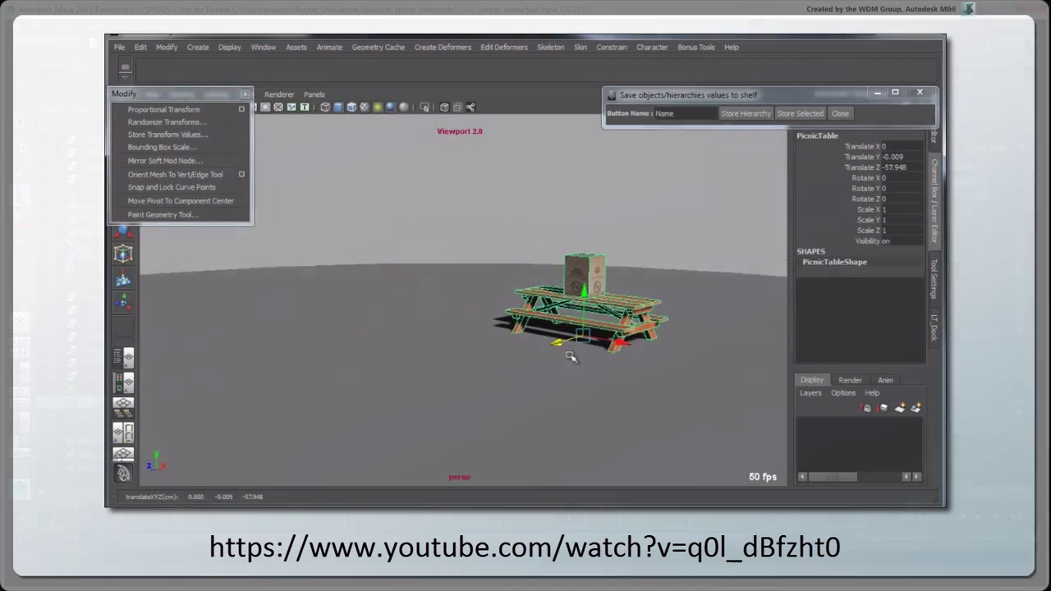
# In the Store Transform Values demo, move and rotate the picnic table and pick its box
pyautogui.moveTo(628, 329); pyautogui.dragTo(632, 304)
pyautogui.press('e')
pyautogui.click(675, 303)
# Store the picnic table pose as a shelf button, then mirror the lamp post across X with rotation
pyautogui.click(710, 324)
pyautogui.click(741, 115)
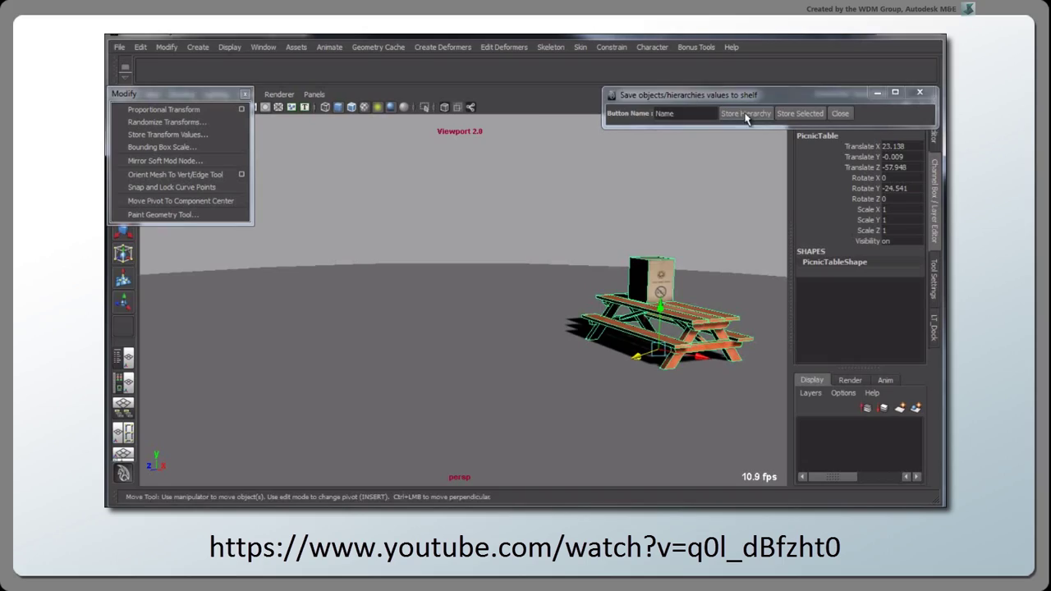
pyautogui.moveTo(674, 353); pyautogui.dragTo(552, 355)
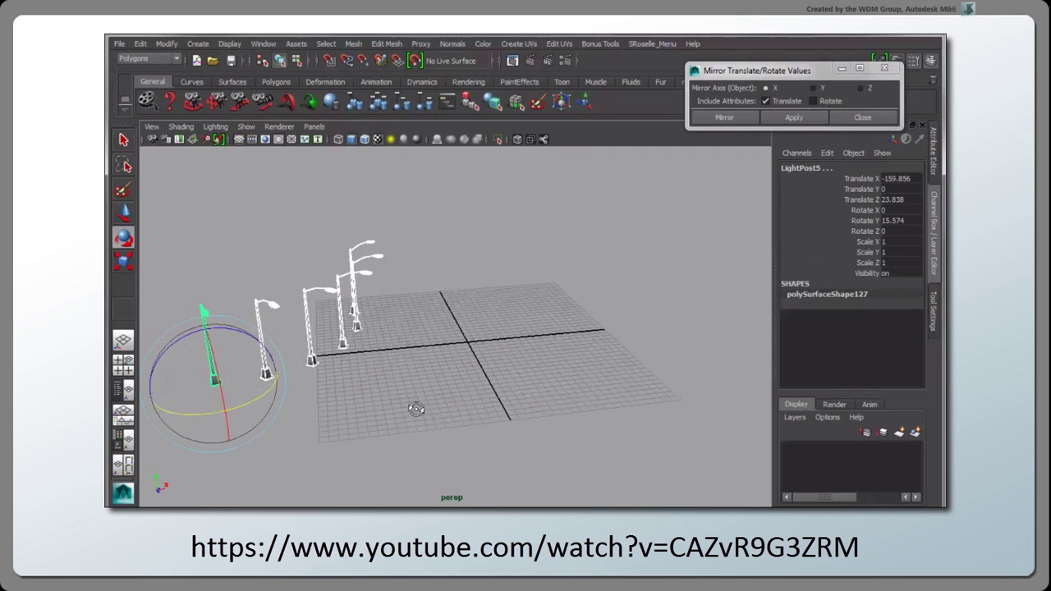
pyautogui.click(814, 100)
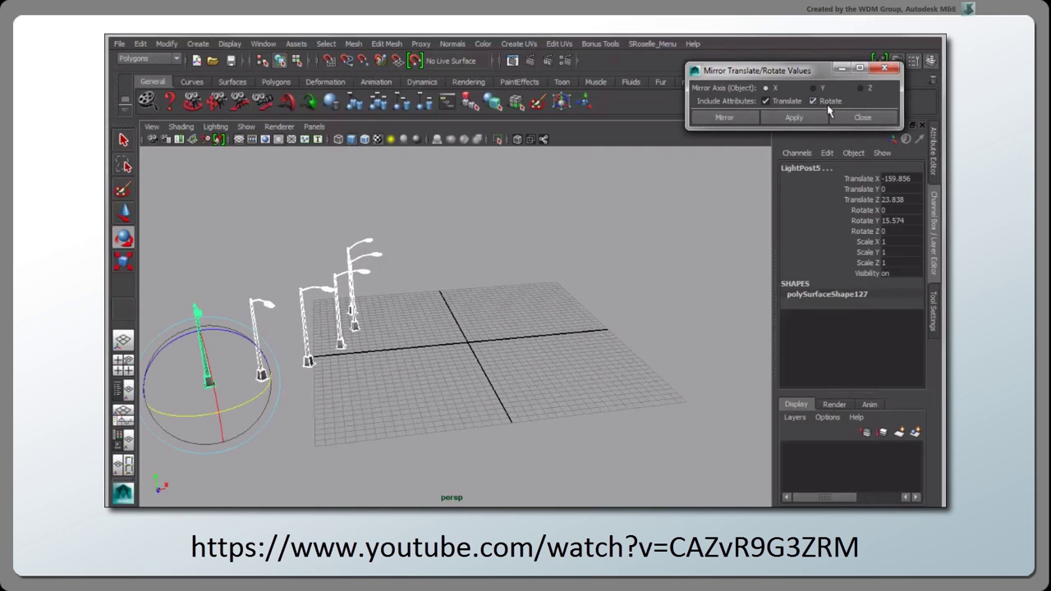
pyautogui.click(781, 118)
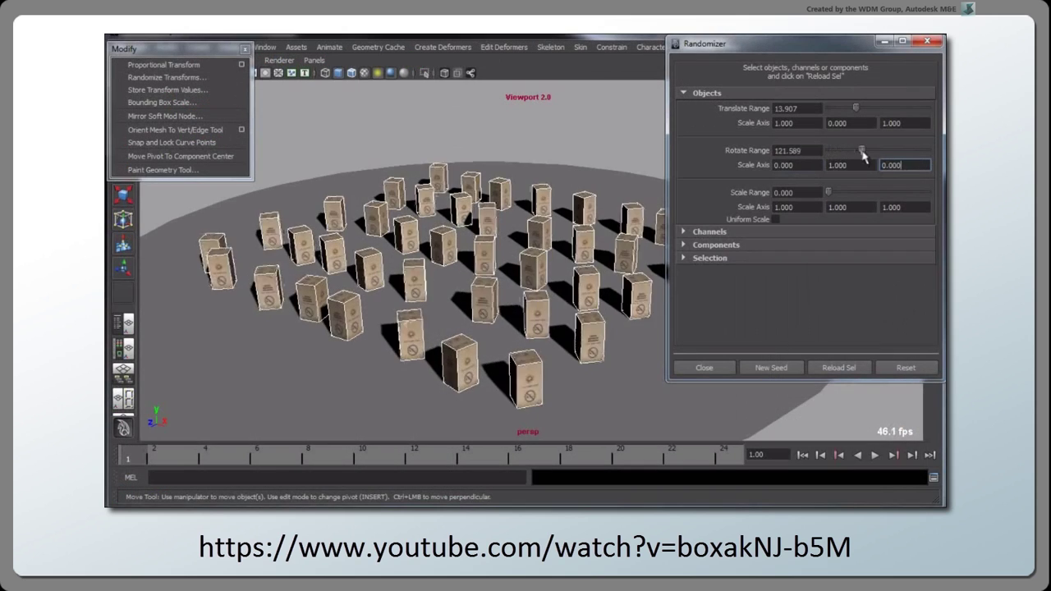
# In the Randomizer clip, narrow random rotation to 104.901 and set scale axis X to 0
pyautogui.moveTo(862, 152); pyautogui.dragTo(856, 153)
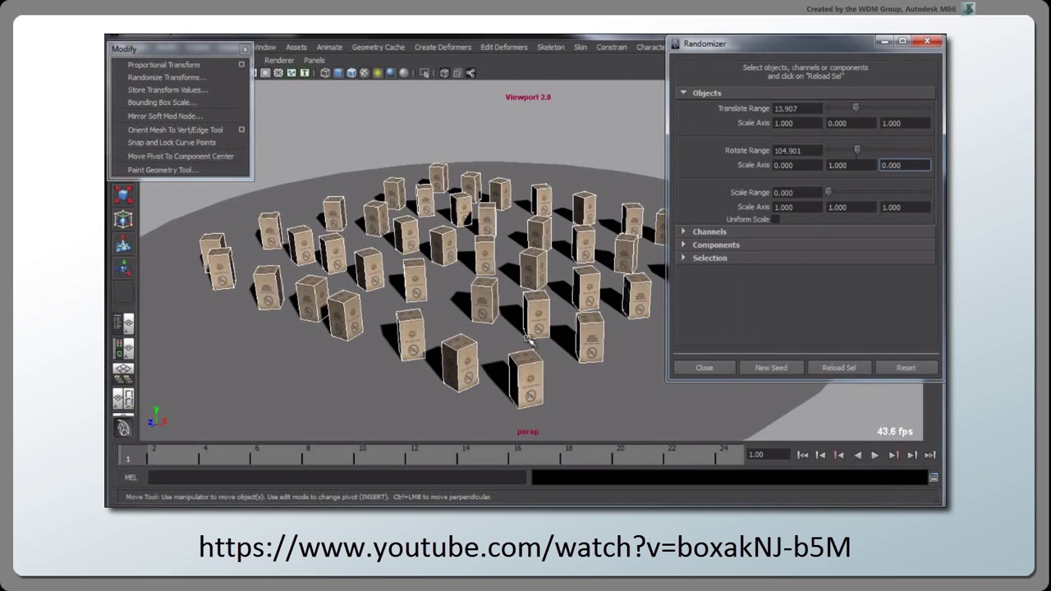
pyautogui.click(787, 206)
pyautogui.write('0')
pyautogui.click(884, 210)
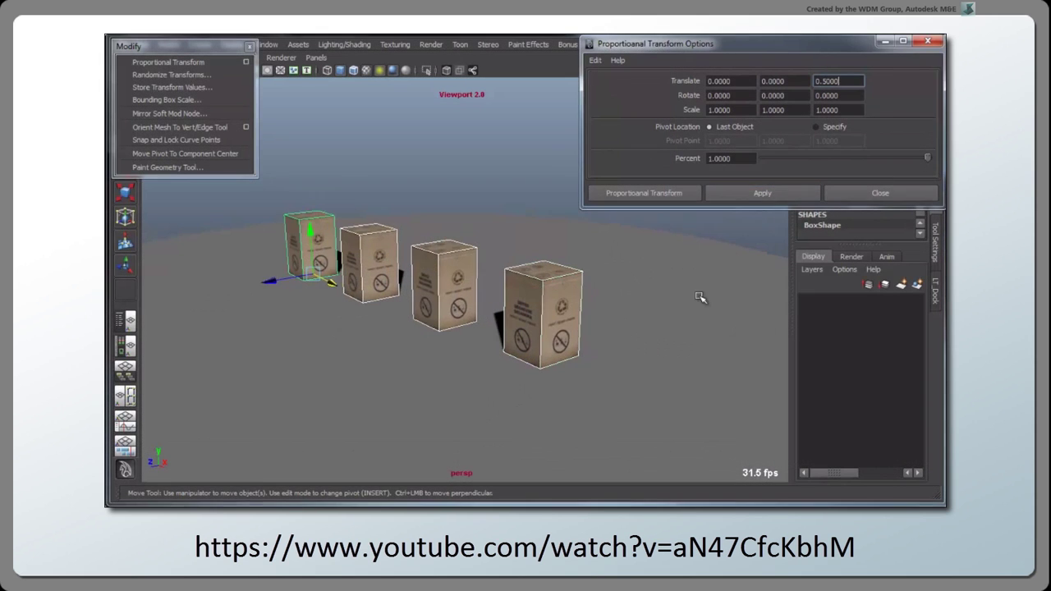
# Spread the four boxes apart with Proportional Transform's Translate Z offset of 0.5
pyautogui.keyDown('alt'); pyautogui.moveTo(700, 297); pyautogui.dragTo(675, 293); pyautogui.keyUp('alt')
pyautogui.click(760, 196)
pyautogui.click(760, 195)
pyautogui.click(759, 195)
pyautogui.click(759, 195)
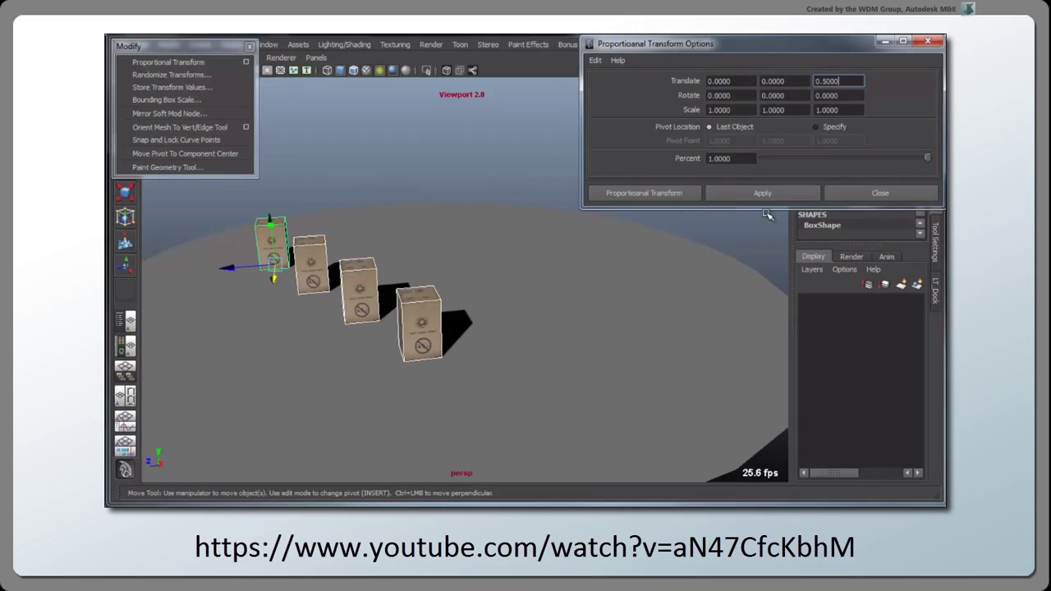